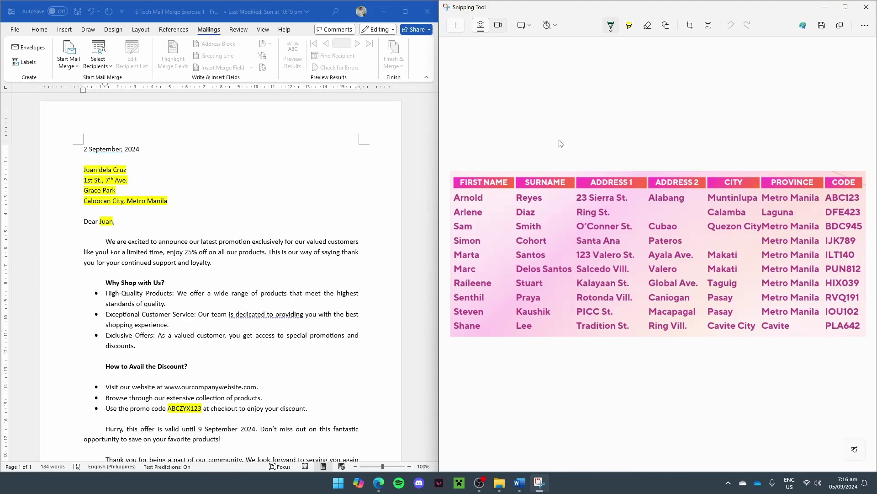
Step: Switch to the promo letter, review its sample name and code ABCZYX123, and start a Letters mail merge
{"action": "key", "text": "alt+Tab"}
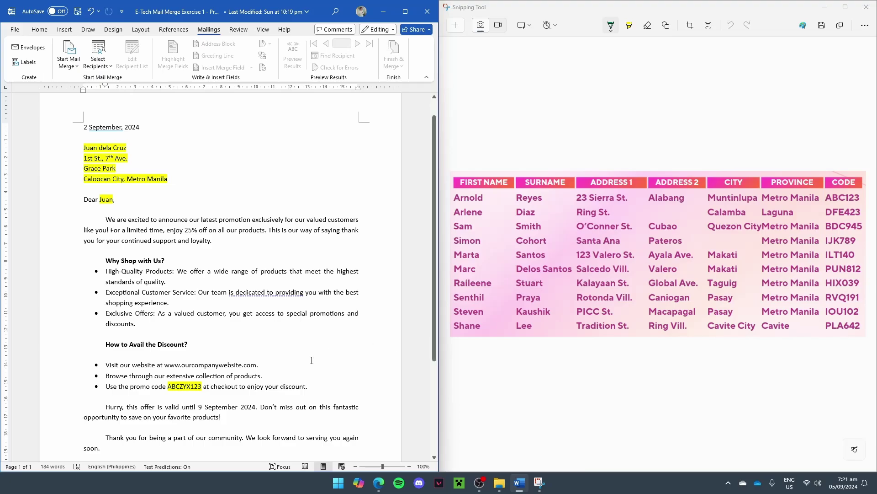
{"action": "scroll", "coordinate": [314, 358], "scroll_direction": "down", "scroll_amount": 3}
{"action": "scroll", "coordinate": [243, 335], "scroll_direction": "up", "scroll_amount": 3}
{"action": "left_click_drag", "start_coordinate": [83, 149], "coordinate": [130, 152]}
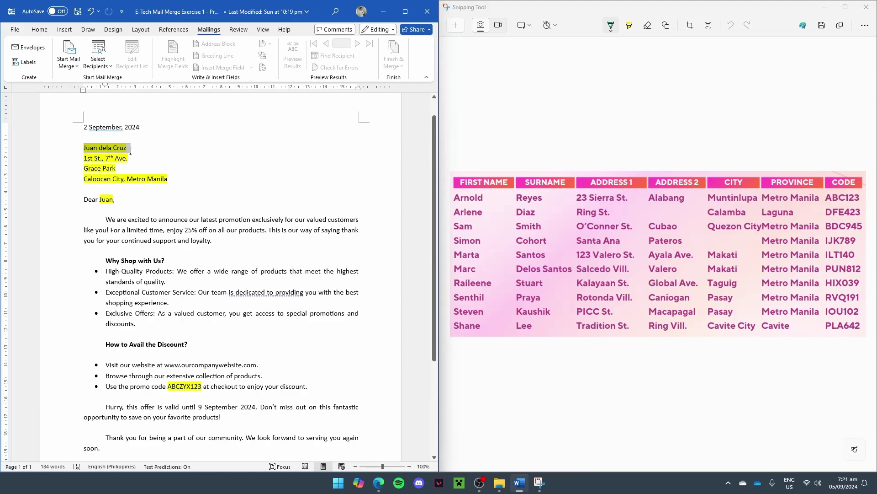
{"action": "left_click", "coordinate": [84, 159]}
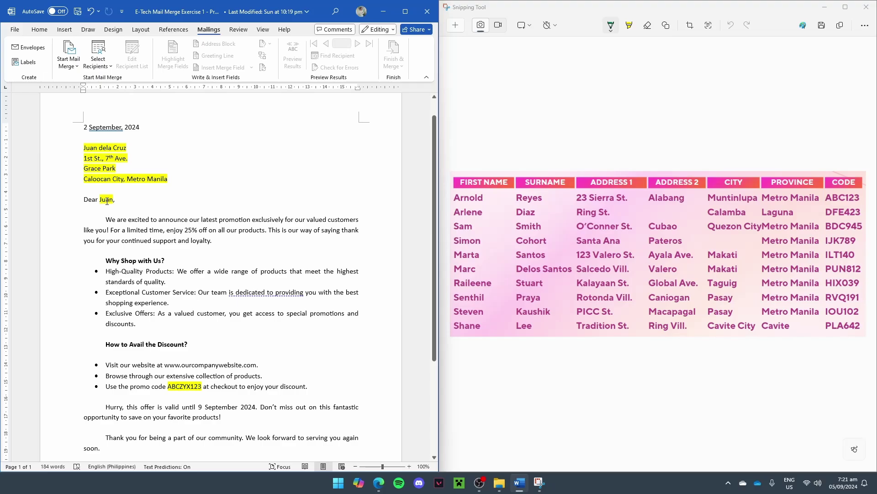
{"action": "left_click", "coordinate": [197, 386]}
{"action": "scroll", "coordinate": [185, 393], "scroll_direction": "down", "scroll_amount": 3}
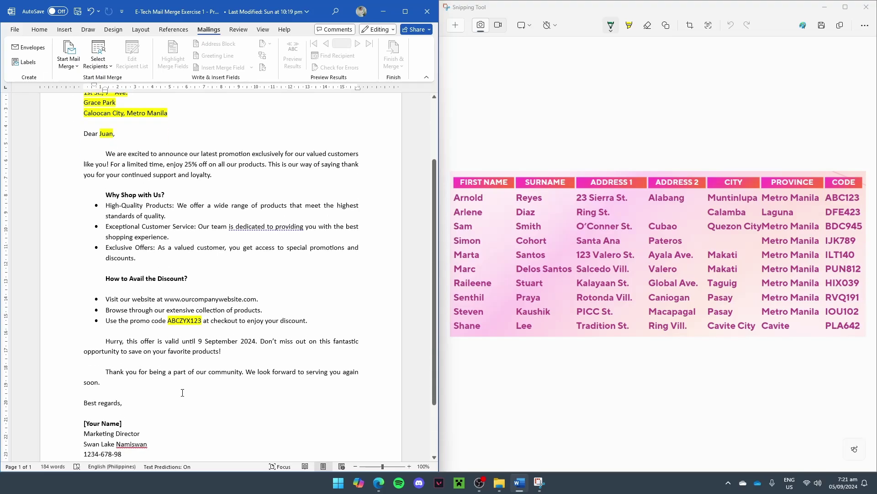
{"action": "scroll", "coordinate": [296, 328], "scroll_direction": "up", "scroll_amount": 3}
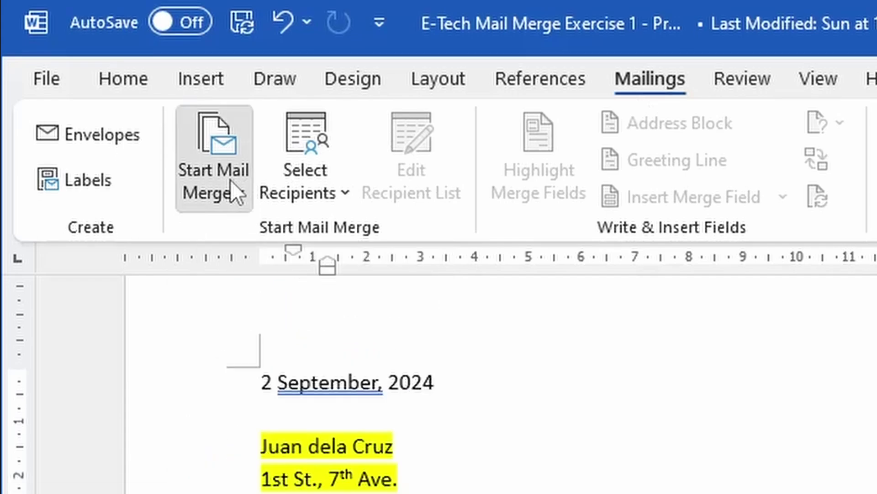
{"action": "left_click", "coordinate": [230, 193]}
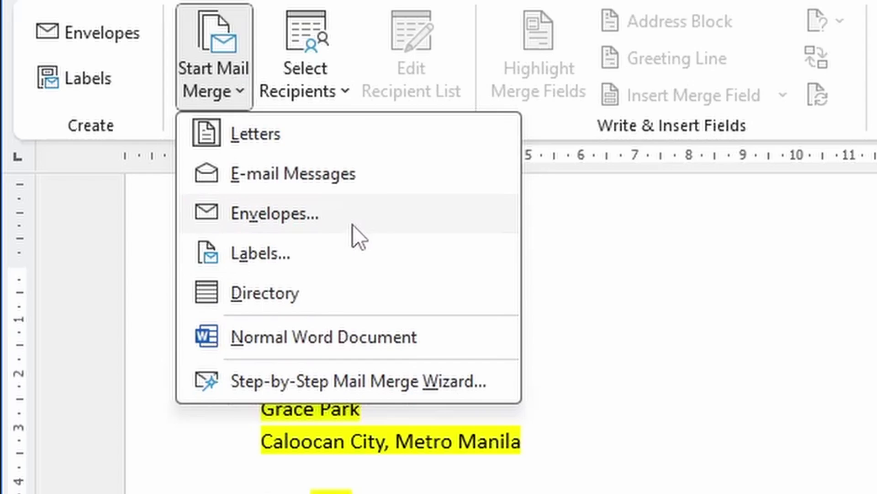
{"action": "left_click", "coordinate": [331, 143]}
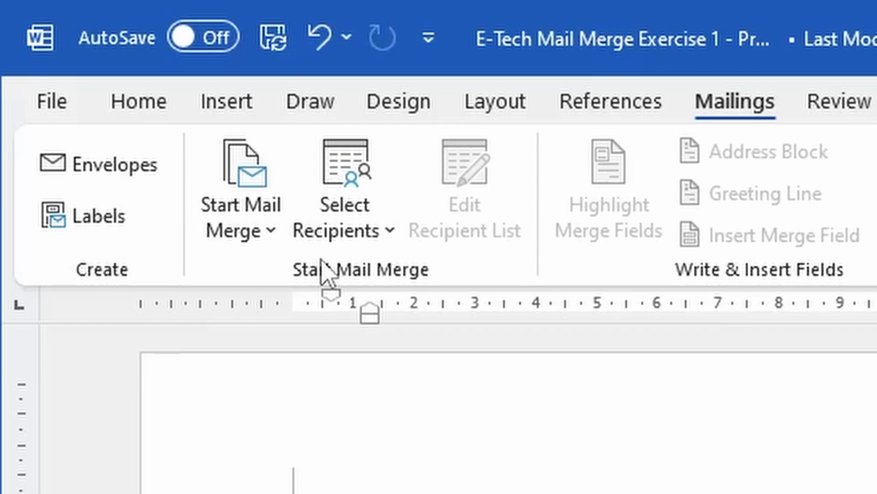
Step: Start a new recipient list with Select Recipients > Type a New List
{"action": "left_click", "coordinate": [376, 208]}
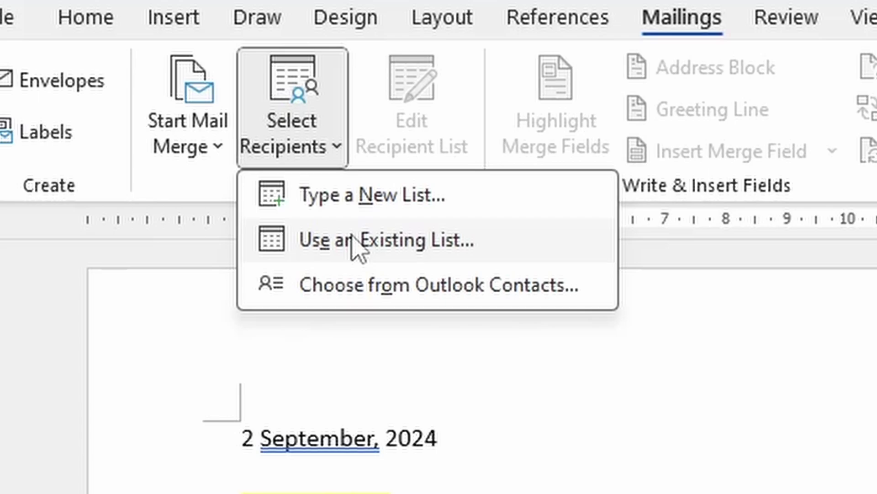
{"action": "left_click", "coordinate": [349, 203]}
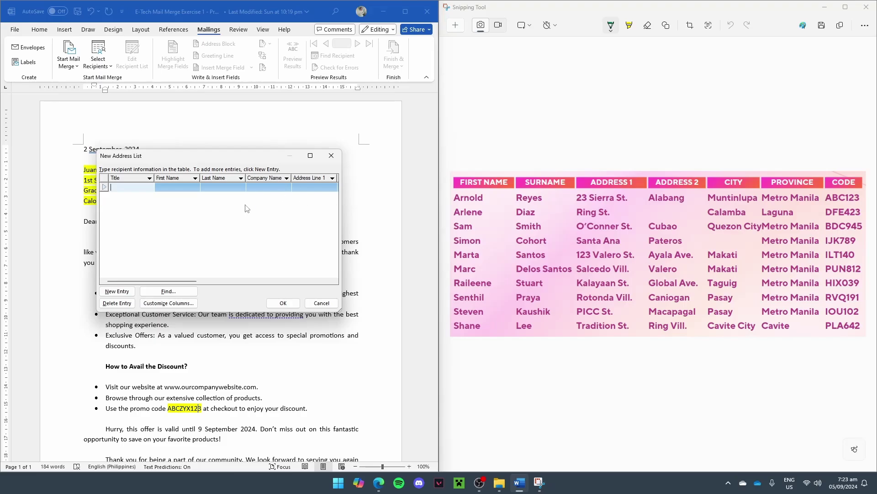
{"action": "key", "text": "Tab"}
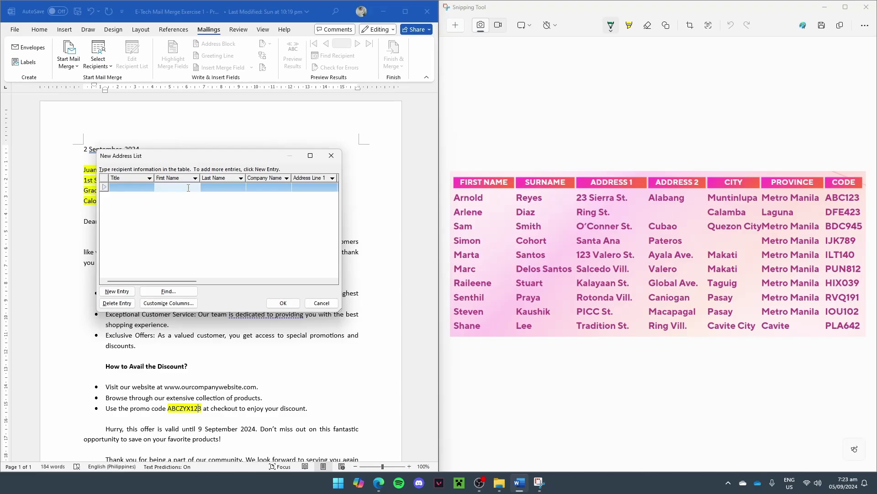
{"action": "key", "text": "Tab"}
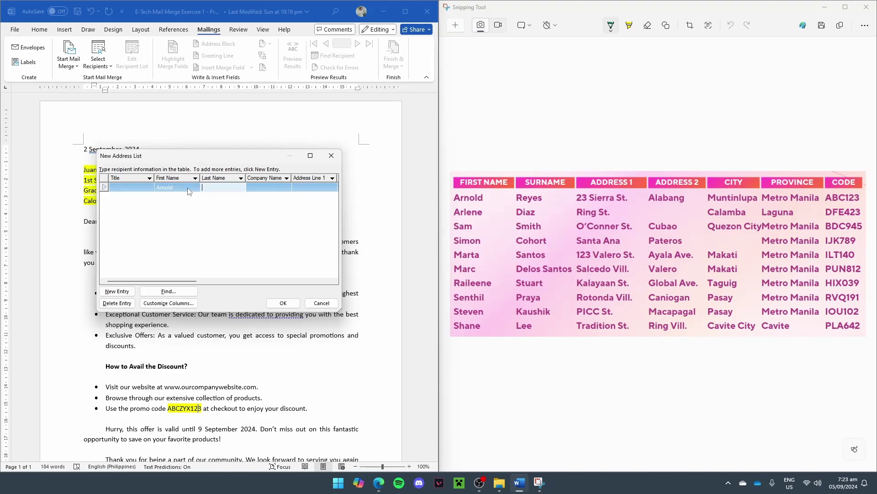
{"action": "key", "text": "Tab"}
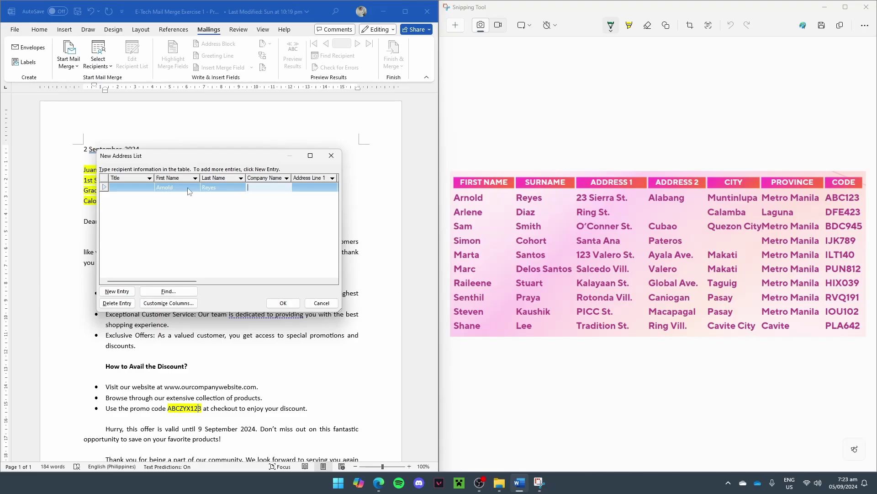
{"action": "key", "text": "Tab"}
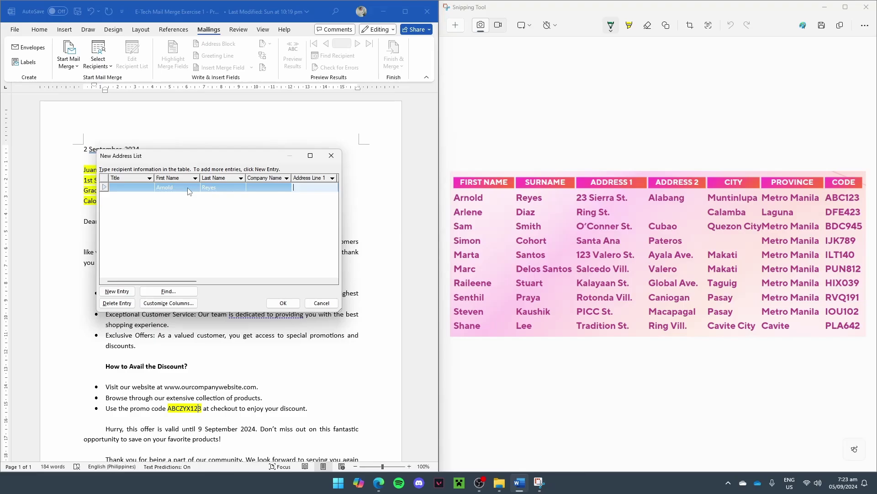
{"action": "key", "text": "Tab"}
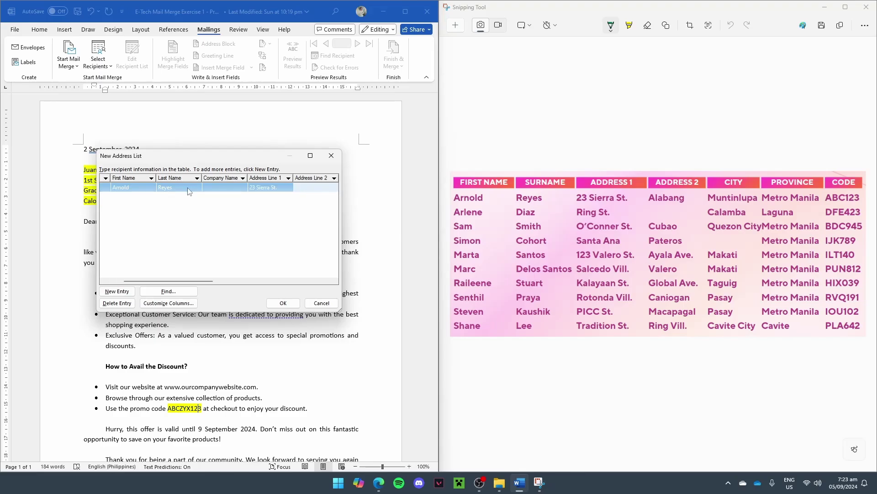
{"action": "type", "text": "Alabang"}
{"action": "key", "text": "Tab"}
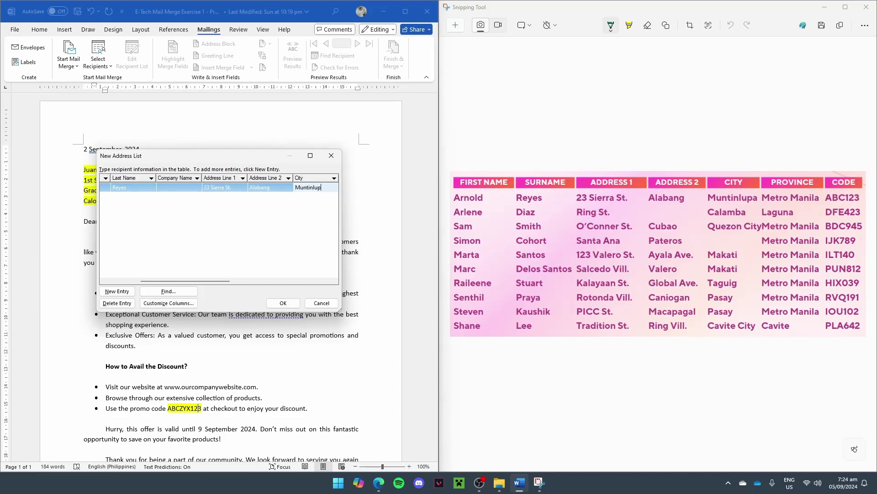
{"action": "key", "text": "Tab"}
{"action": "scroll", "coordinate": [189, 191], "scroll_direction": "right", "scroll_amount": 3}
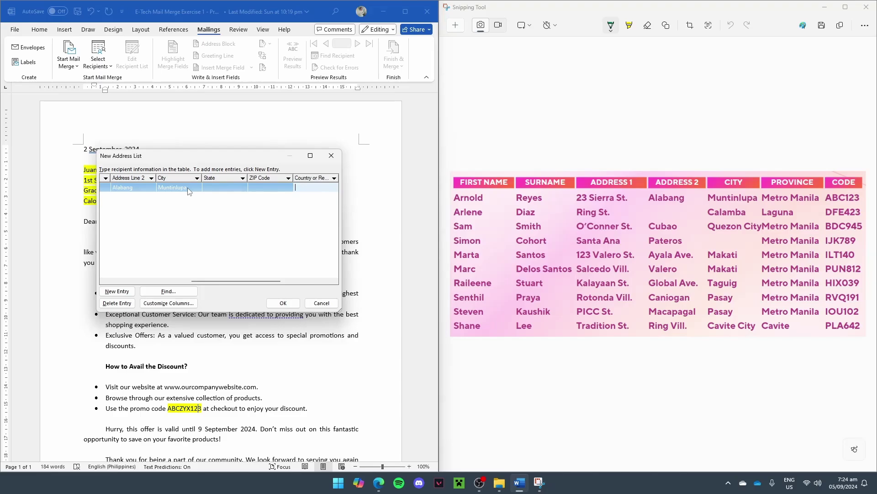
{"action": "left_click", "coordinate": [180, 189]}
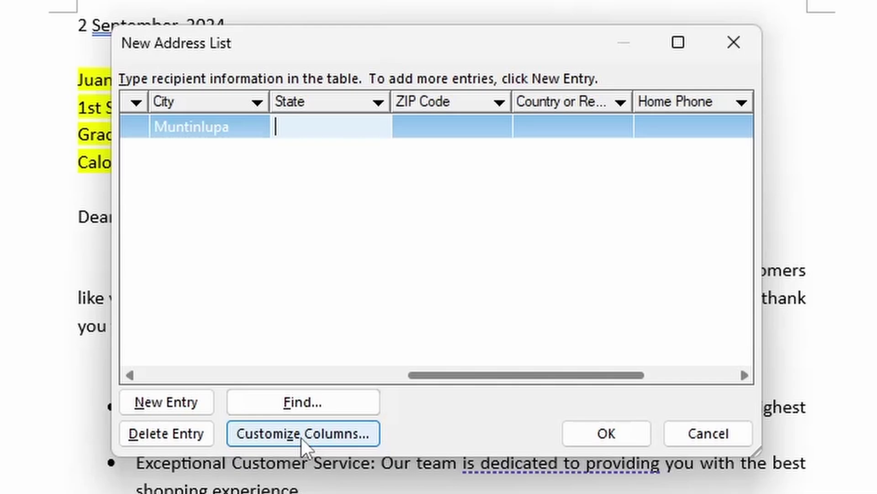
Step: Open Customize Columns and select the State field in the field list
{"action": "left_click", "coordinate": [301, 437]}
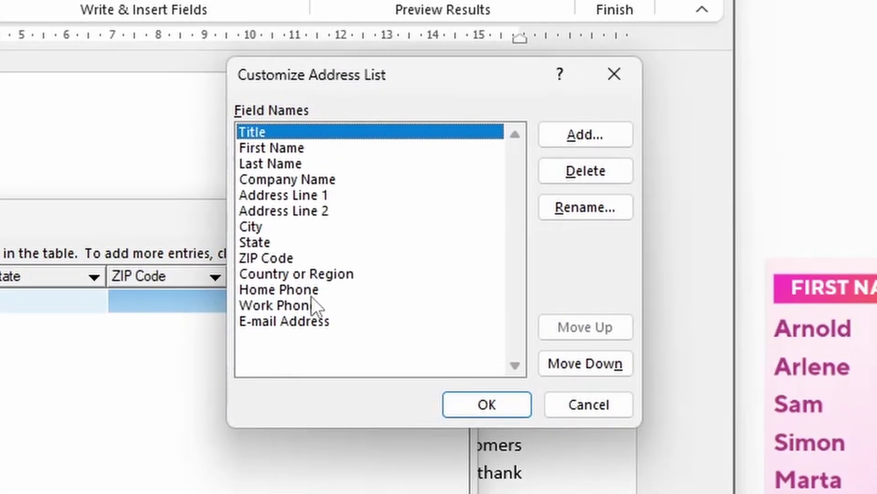
{"action": "left_click", "coordinate": [294, 150]}
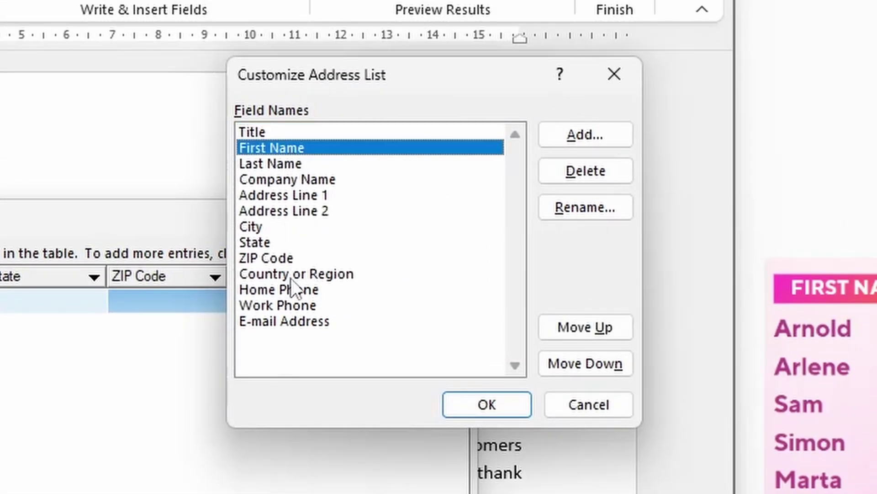
{"action": "left_click", "coordinate": [294, 327]}
{"action": "left_click", "coordinate": [300, 150]}
{"action": "left_click", "coordinate": [300, 242]}
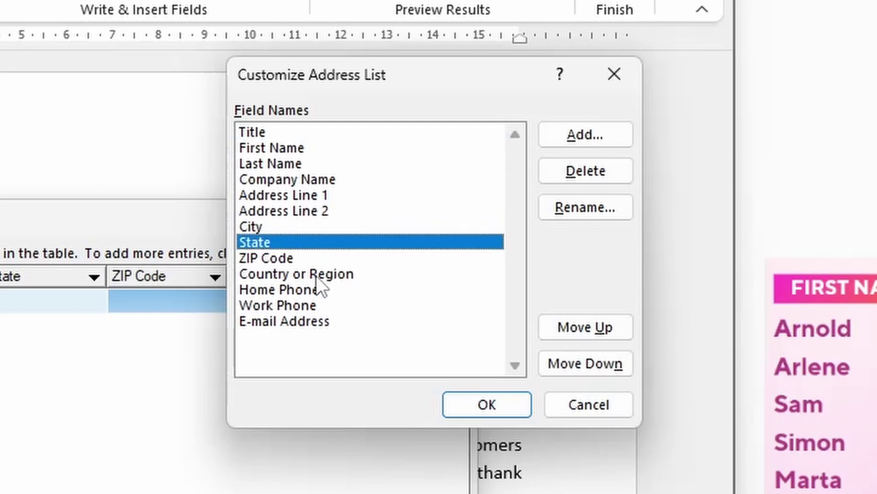
{"action": "left_click", "coordinate": [326, 273]}
{"action": "left_click", "coordinate": [317, 226]}
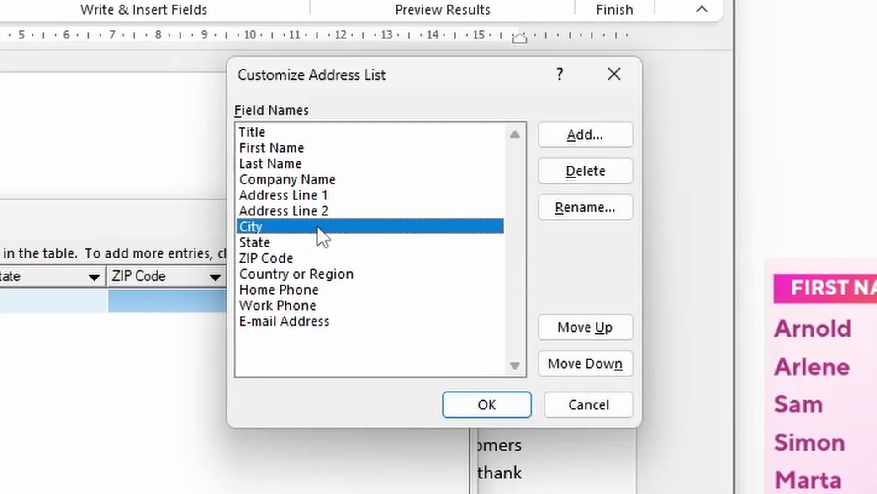
{"action": "left_click", "coordinate": [410, 243]}
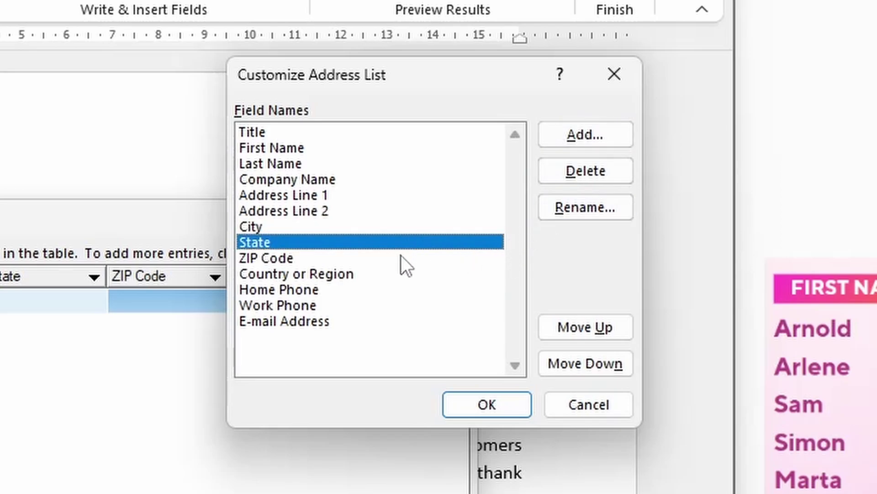
{"action": "left_click", "coordinate": [379, 273]}
{"action": "left_click", "coordinate": [351, 250]}
{"action": "left_click", "coordinate": [347, 241]}
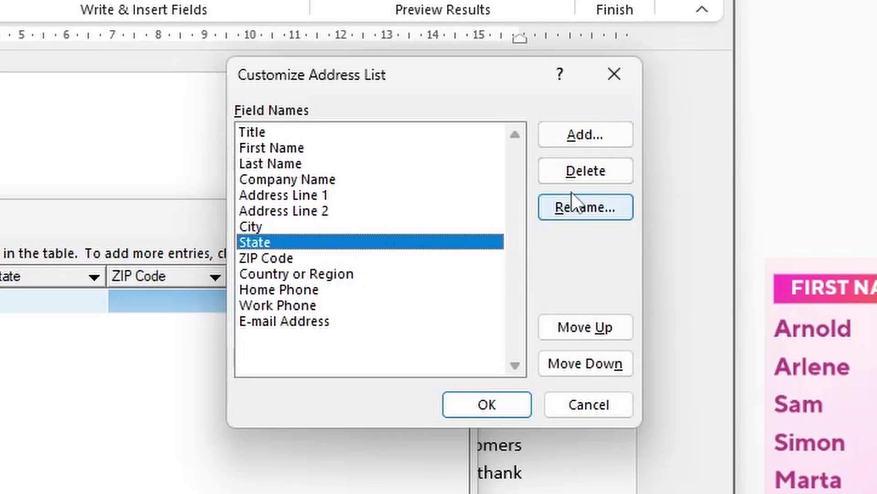
Step: Rename State to Province and apply the column changes
{"action": "left_click", "coordinate": [591, 209]}
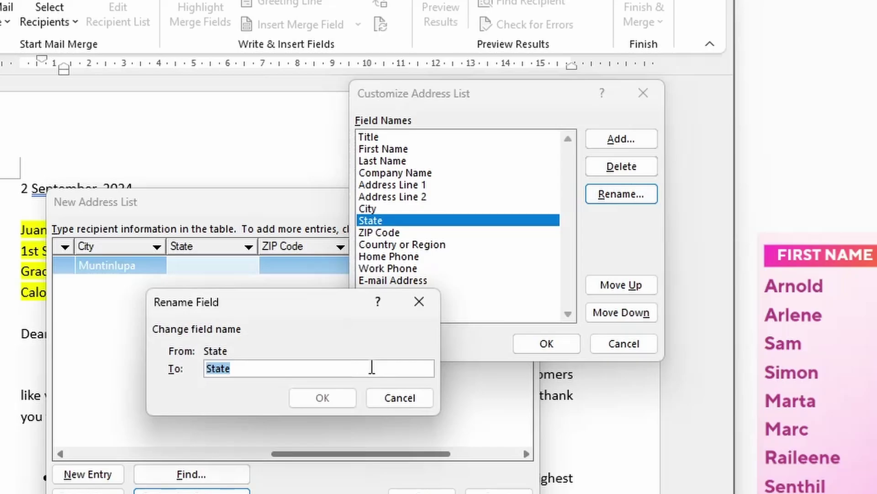
{"action": "type", "text": "Province"}
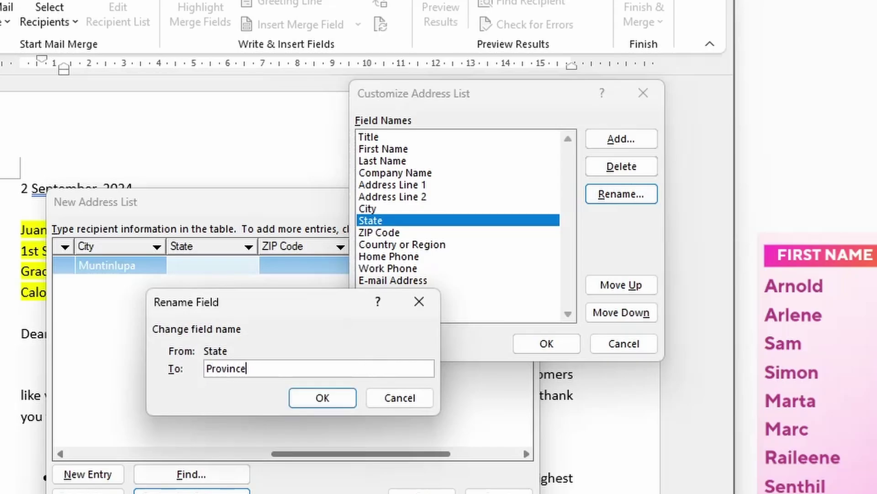
{"action": "left_click", "coordinate": [349, 399]}
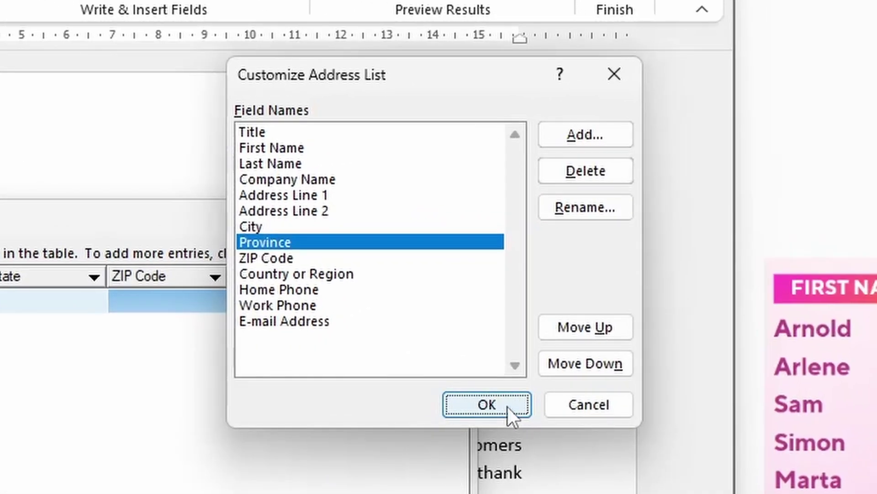
{"action": "left_click", "coordinate": [509, 407]}
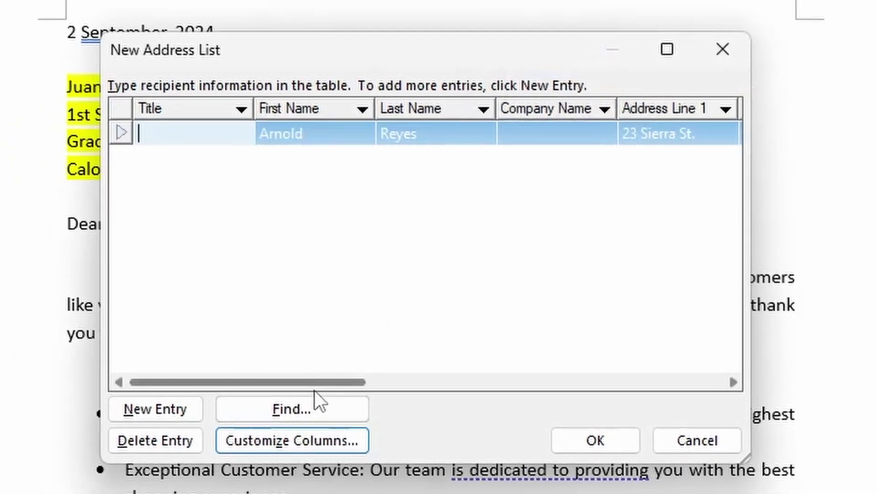
Step: Enter Metro Manila as the first recipient's Province
{"action": "left_click_drag", "start_coordinate": [314, 390], "coordinate": [473, 380]}
{"action": "left_click", "coordinate": [527, 138]}
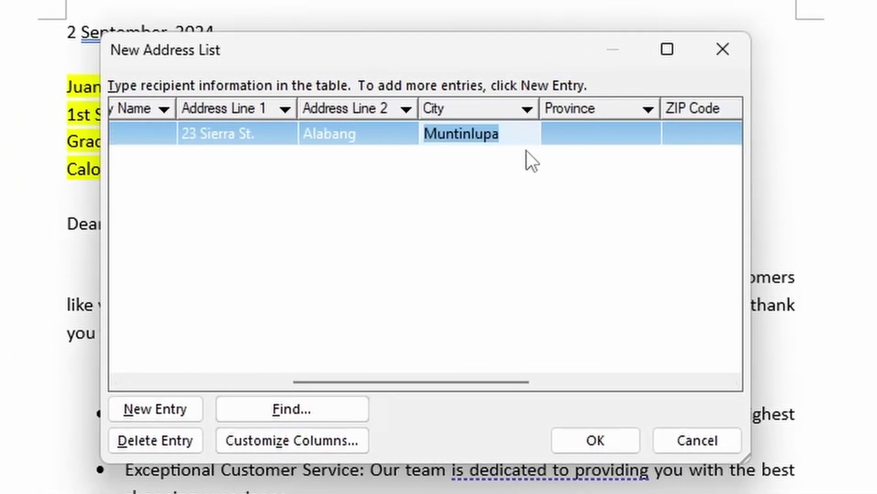
{"action": "key", "text": "Tab"}
{"action": "type", "text": "Met"}
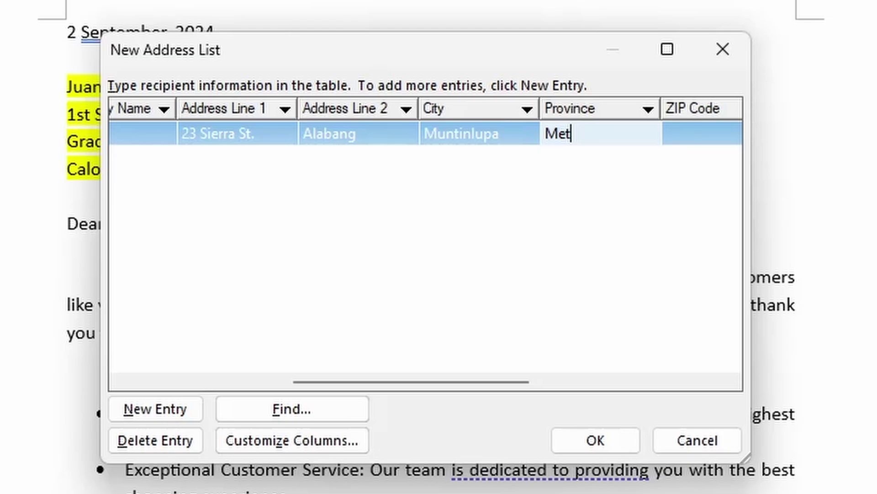
{"action": "type", "text": "ro Manila"}
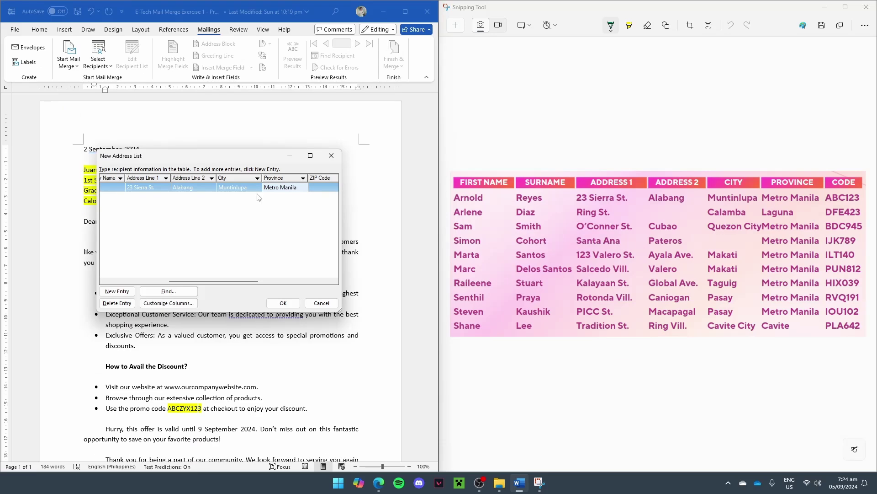
{"action": "key", "text": "Tab"}
{"action": "key", "text": "Tab"}
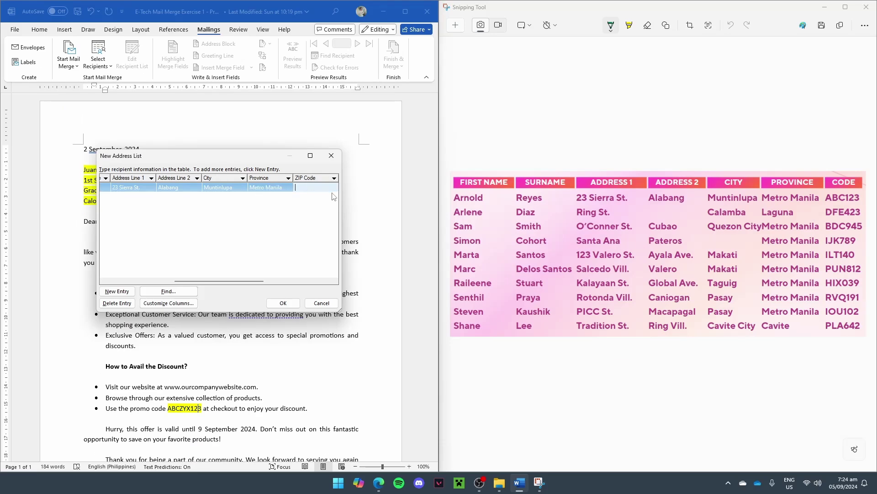
Step: Rename the ZIP Code column to Discount Code and apply the change
{"action": "left_click", "coordinate": [188, 303]}
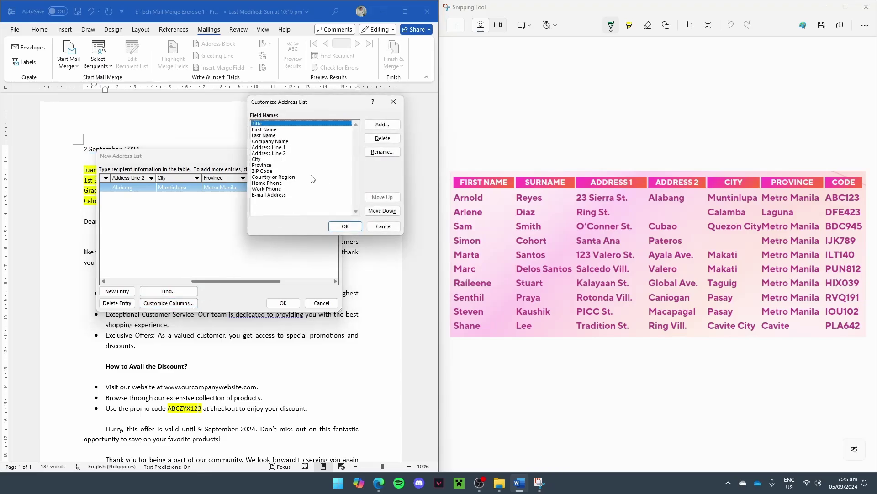
{"action": "left_click", "coordinate": [274, 171]}
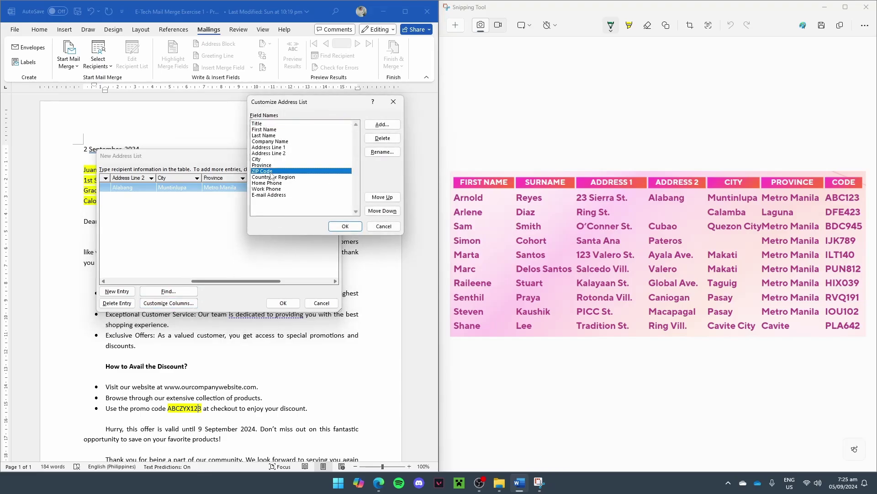
{"action": "left_click", "coordinate": [378, 152]}
{"action": "type", "text": "Cop"}
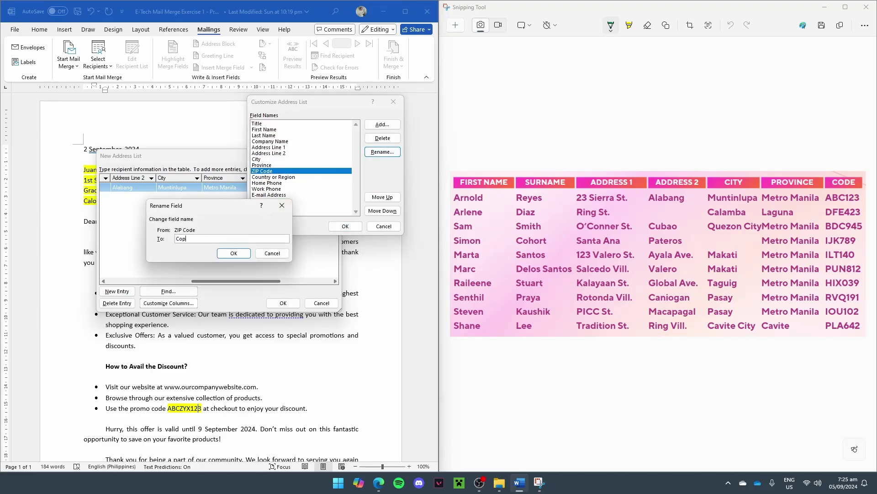
{"action": "key", "text": "BackSpace"}
{"action": "type", "text": "Discount Code"}
{"action": "left_click", "coordinate": [240, 253]}
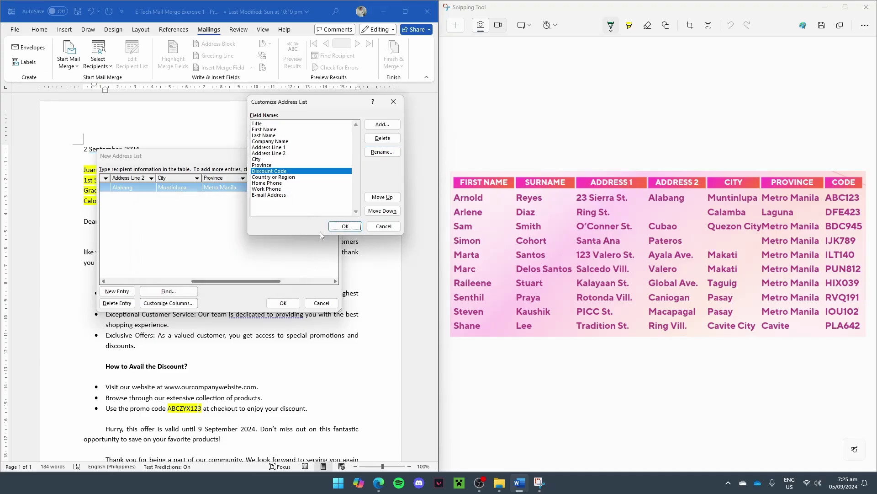
{"action": "left_click", "coordinate": [345, 226]}
Step: Enter ABC123 as the first recipient's Discount Code
{"action": "left_click", "coordinate": [191, 282]}
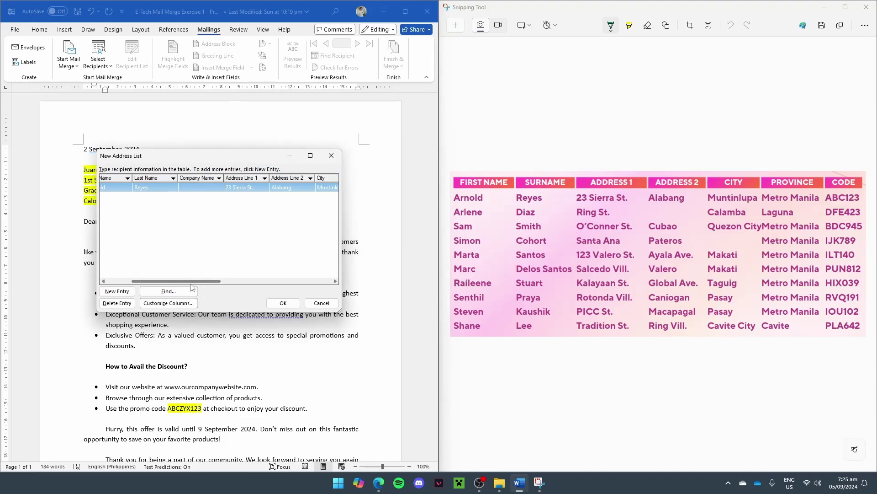
{"action": "left_click_drag", "start_coordinate": [192, 282], "coordinate": [261, 282]}
{"action": "left_click", "coordinate": [246, 187]}
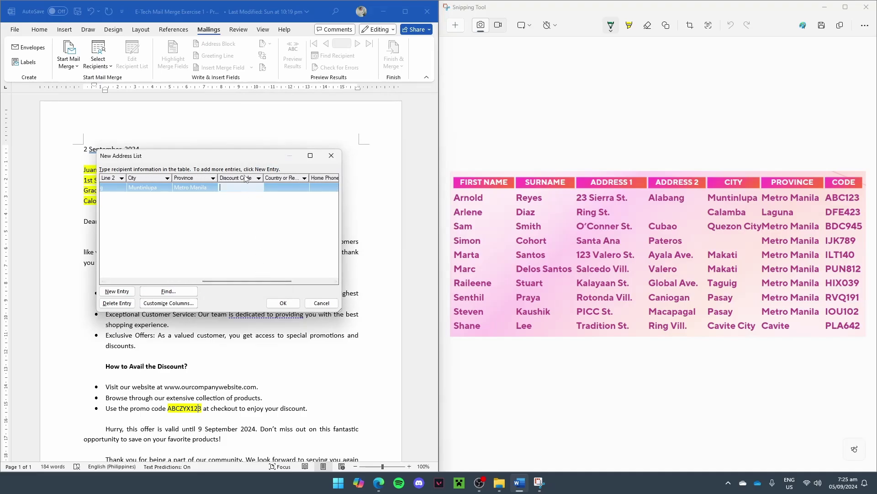
{"action": "type", "text": "ABC123"}
{"action": "left_click", "coordinate": [130, 291]}
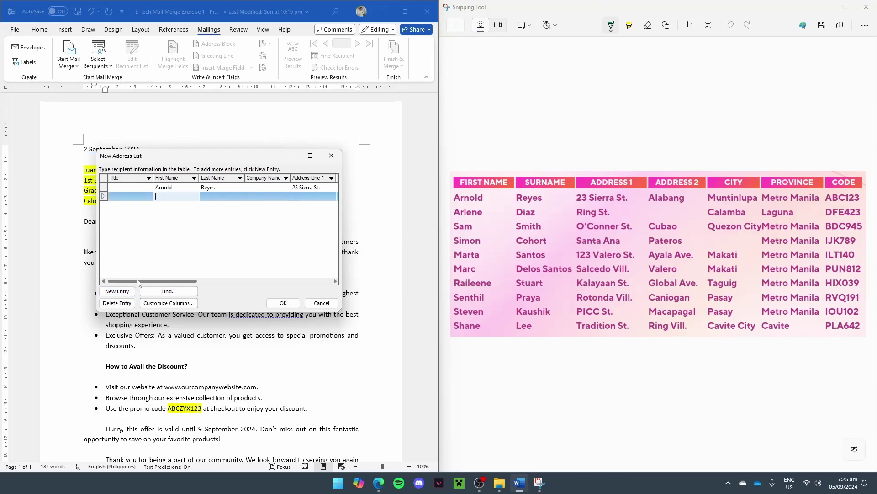
{"action": "key", "text": "Tab"}
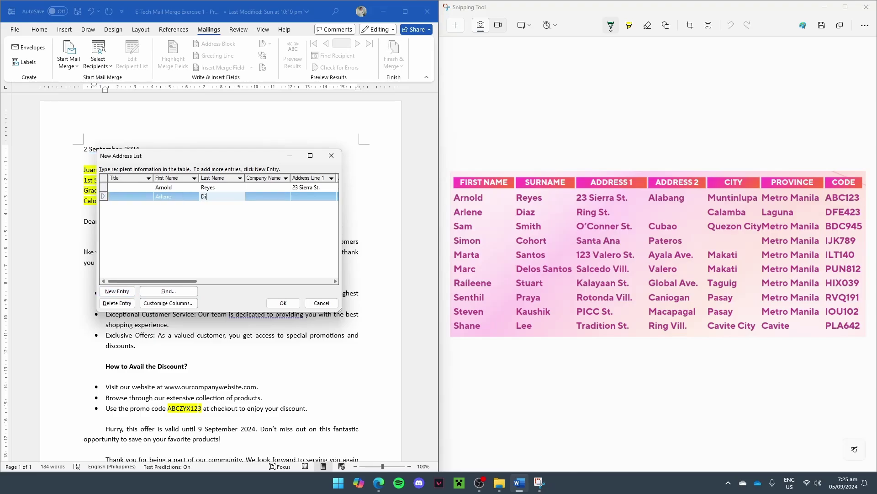
{"action": "key", "text": "Tab"}
{"action": "type", "text": "R"}
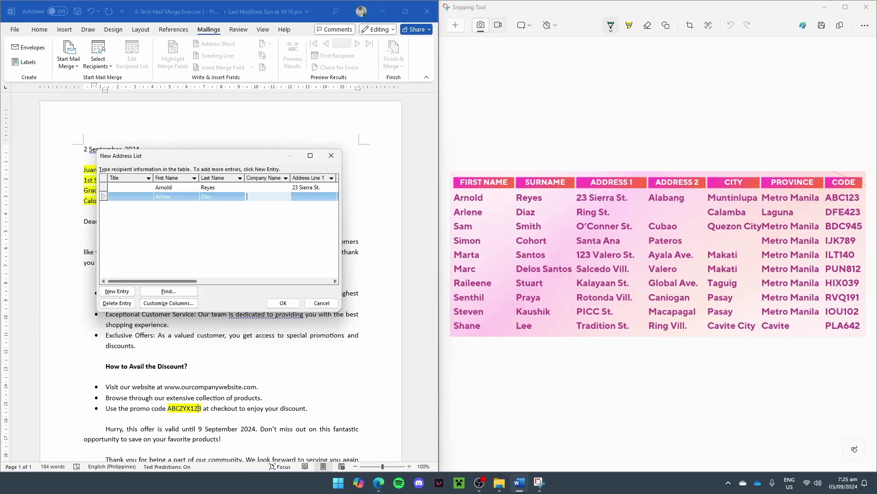
{"action": "key", "text": "Tab"}
{"action": "type", "text": "Ring St."}
{"action": "key", "text": "Tab"}
{"action": "key", "text": "Tab"}
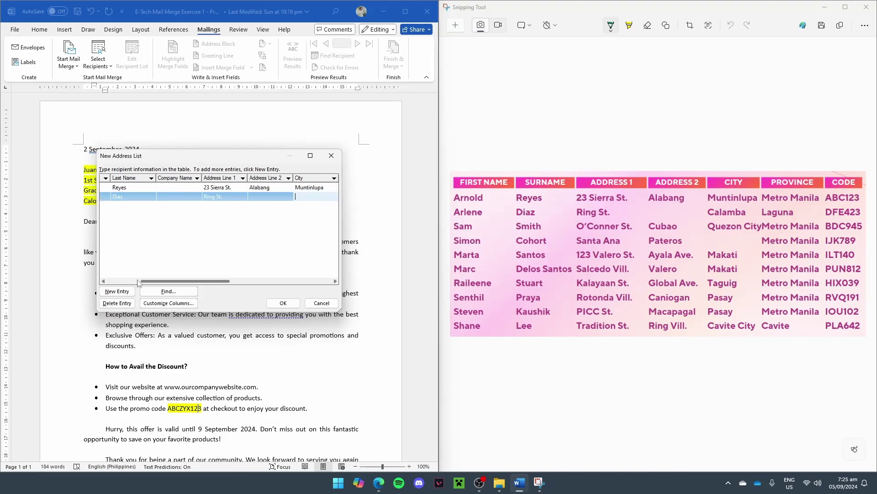
{"action": "type", "text": "Calamba"}
{"action": "key", "text": "Tab"}
{"action": "key", "text": "Tab"}
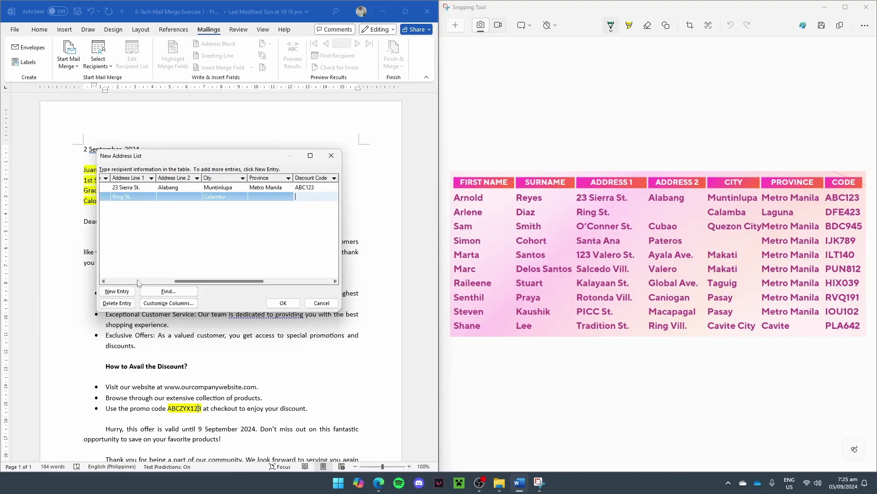
{"action": "left_click", "coordinate": [261, 195]}
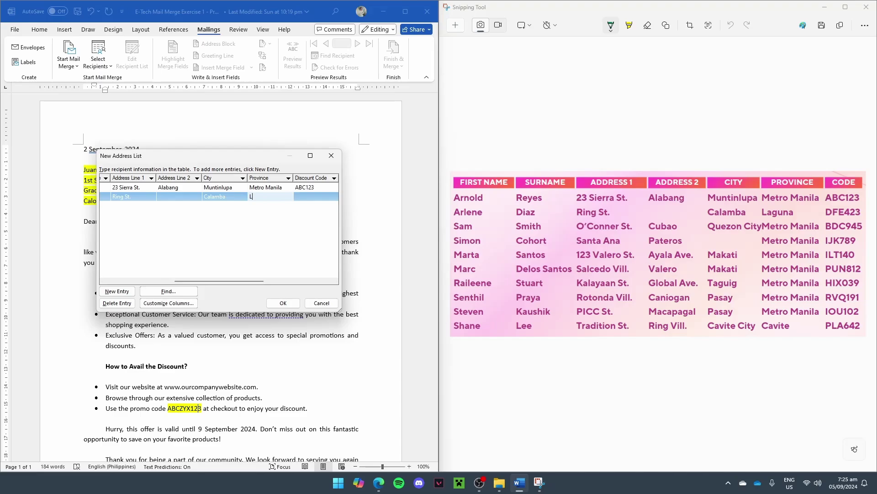
{"action": "key", "text": "Tab"}
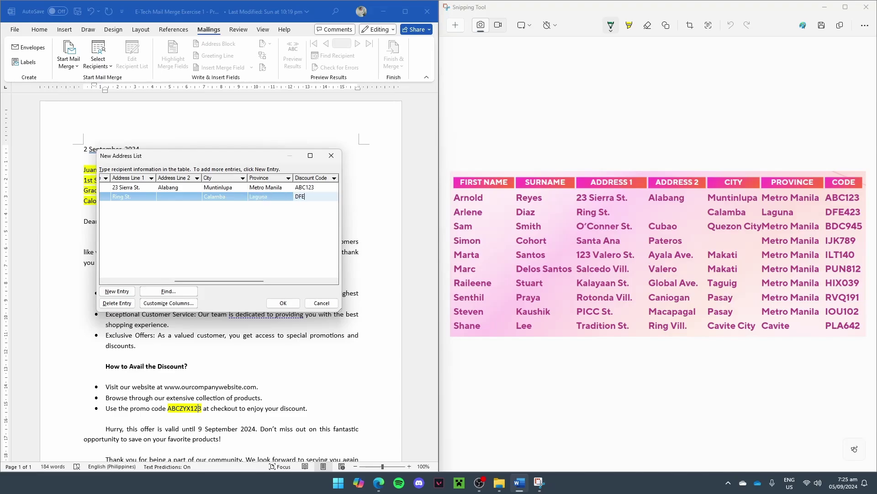
{"action": "left_click", "coordinate": [122, 292]}
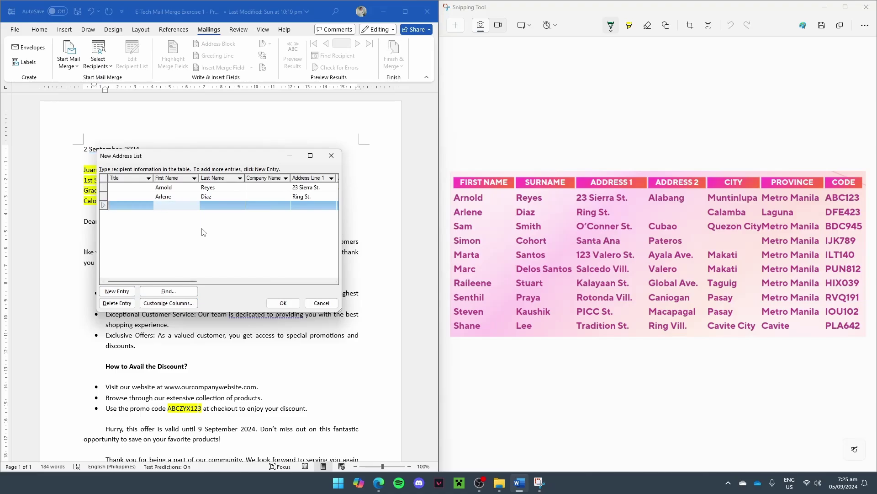
{"action": "key", "text": "Tab"}
{"action": "key", "text": "Tab"}
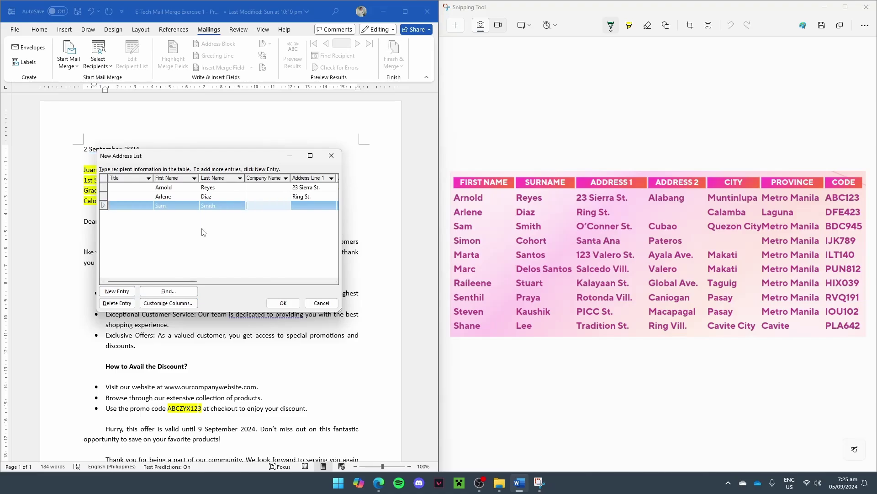
{"action": "key", "text": "Tab"}
{"action": "type", "text": "O"}
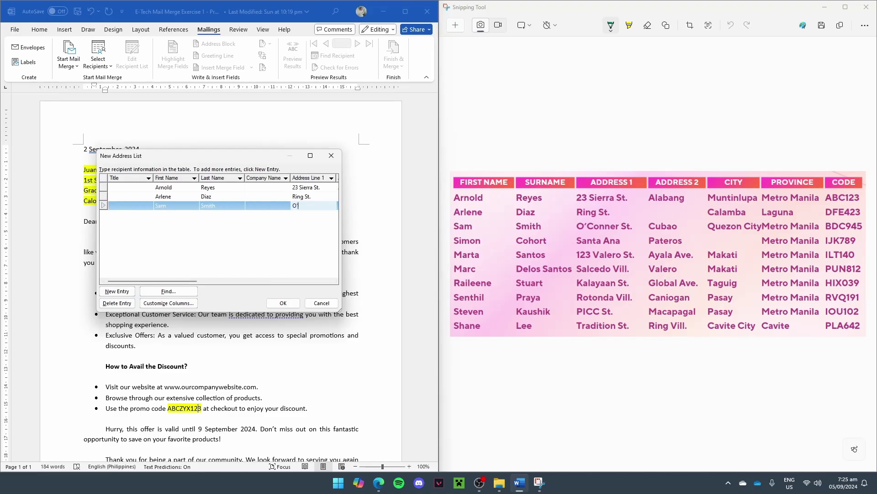
{"action": "type", "text": "'Conner St."}
{"action": "key", "text": "Tab"}
{"action": "key", "text": "Tab"}
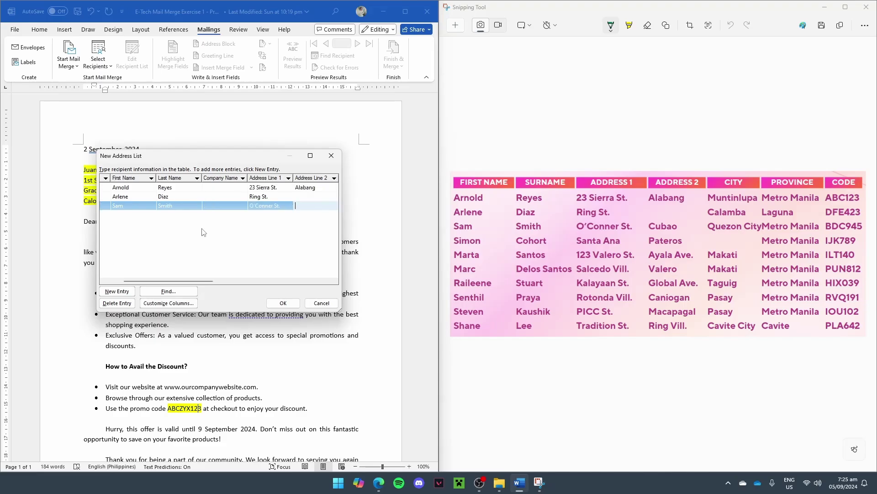
{"action": "left_click", "coordinate": [265, 203]}
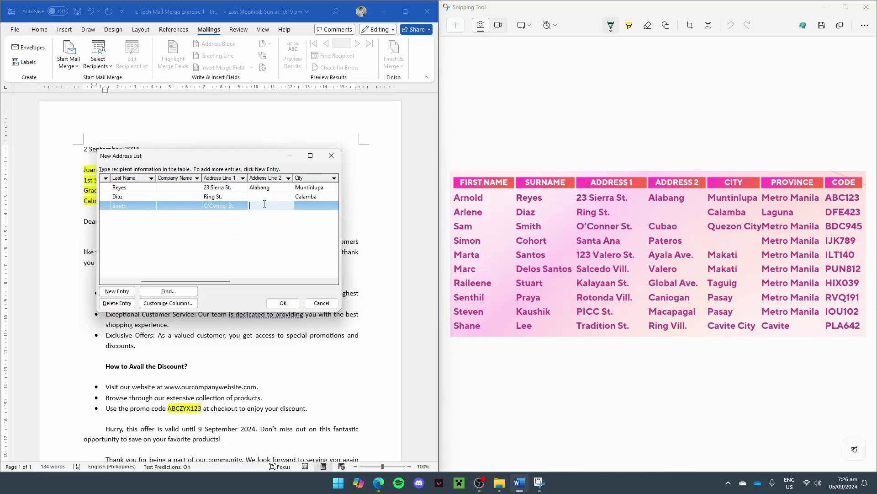
{"action": "type", "text": "Cubao"}
{"action": "key", "text": "Tab"}
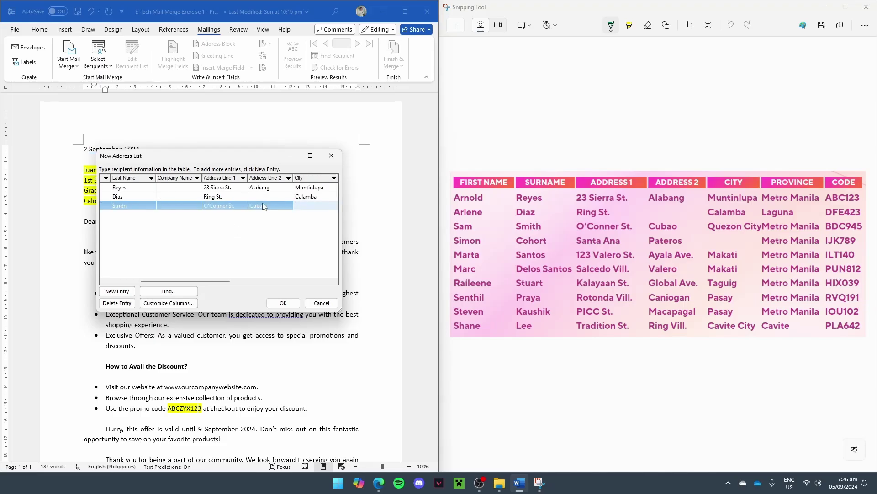
{"action": "type", "text": "Quezon City"}
{"action": "key", "text": "Tab"}
{"action": "type", "text": "Metro Manil"}
{"action": "key", "text": "Tab"}
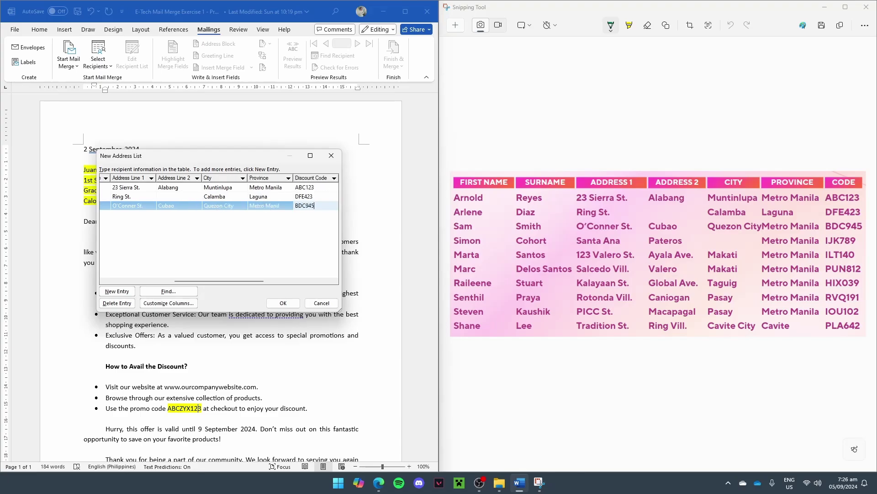
{"action": "left_click", "coordinate": [311, 241]}
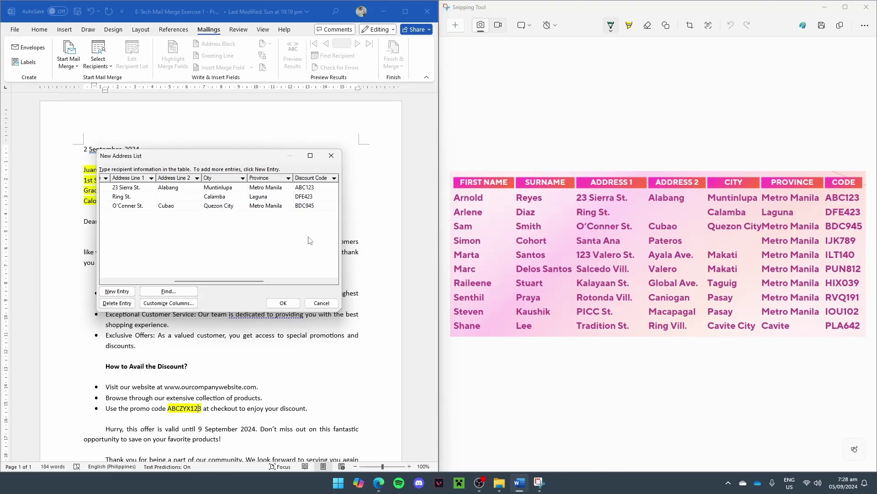
Step: Save the recipient list as 'Promo Campaign Letter' in My Data Sources
{"action": "left_click", "coordinate": [284, 303]}
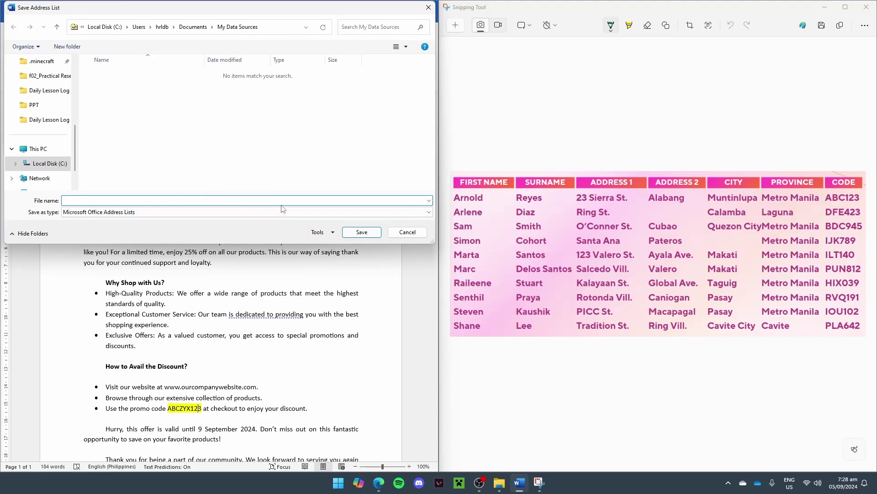
{"action": "type", "text": "Promo Campagain Letter"}
{"action": "triple_click", "coordinate": [246, 202]}
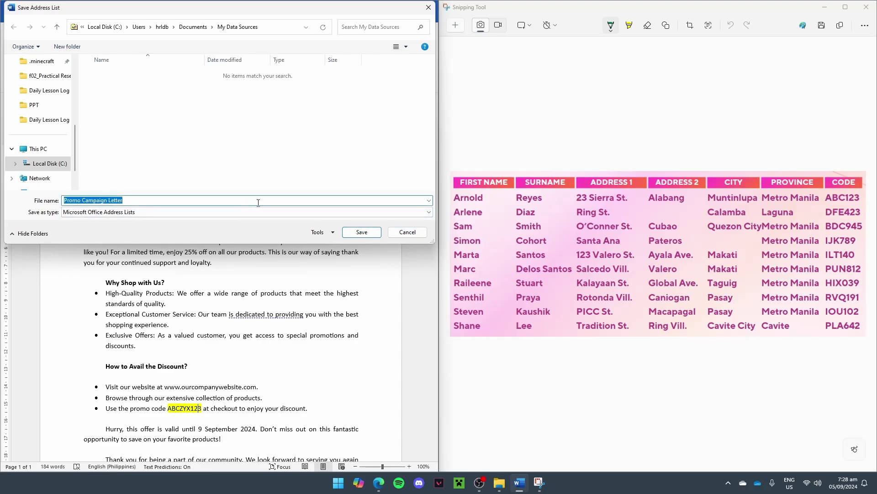
{"action": "left_click", "coordinate": [362, 232]}
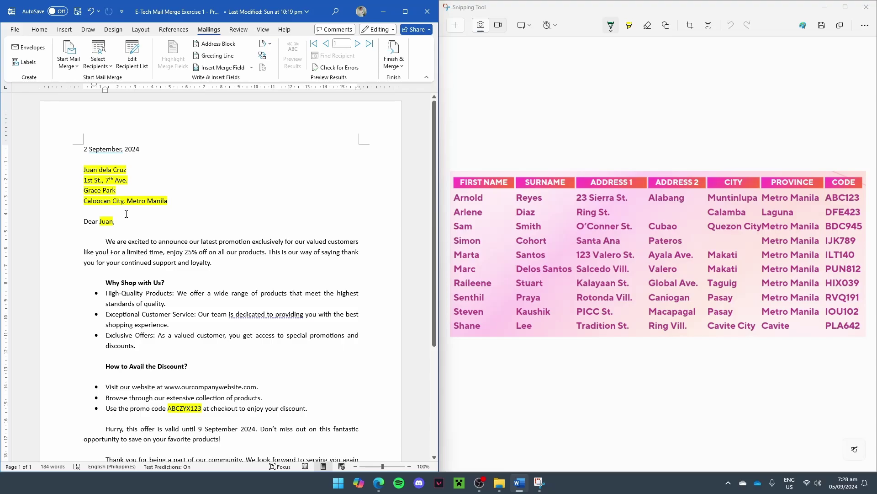
Step: Insert a trial First Name merge field on the blank line above the greeting
{"action": "left_click", "coordinate": [98, 209]}
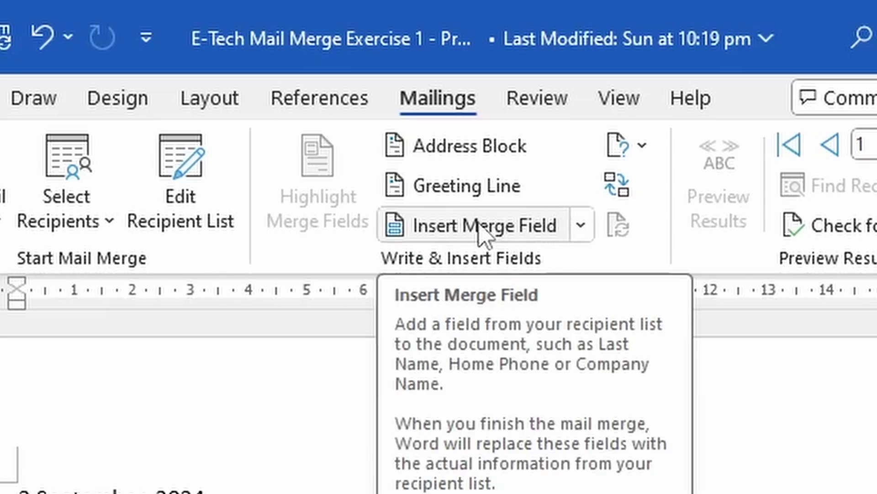
{"action": "left_click", "coordinate": [498, 236]}
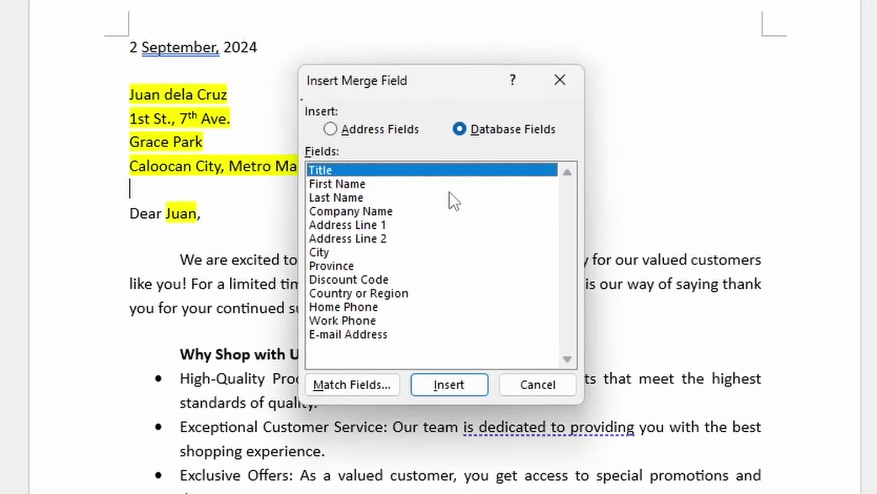
{"action": "left_click", "coordinate": [402, 212]}
{"action": "left_click", "coordinate": [364, 265]}
{"action": "left_click", "coordinate": [362, 321]}
{"action": "left_click", "coordinate": [356, 212]}
{"action": "left_click", "coordinate": [381, 184]}
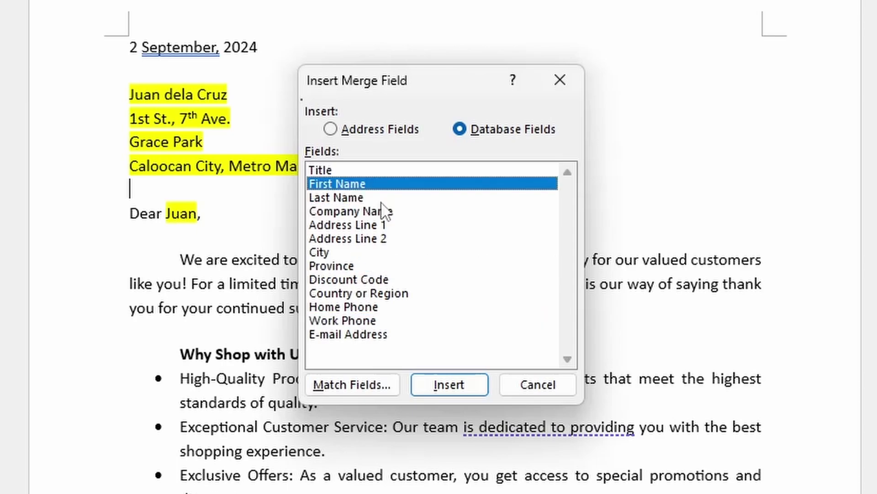
{"action": "left_click", "coordinate": [371, 212]}
{"action": "left_click", "coordinate": [368, 185]}
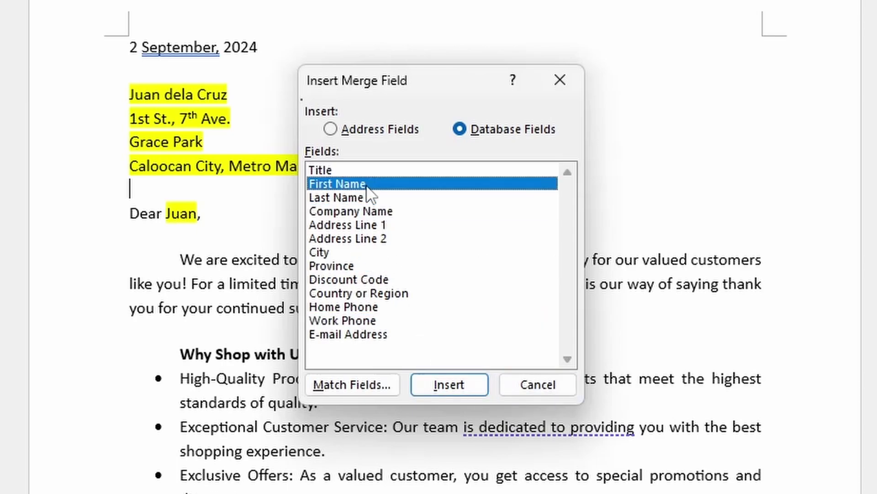
{"action": "left_click", "coordinate": [431, 386]}
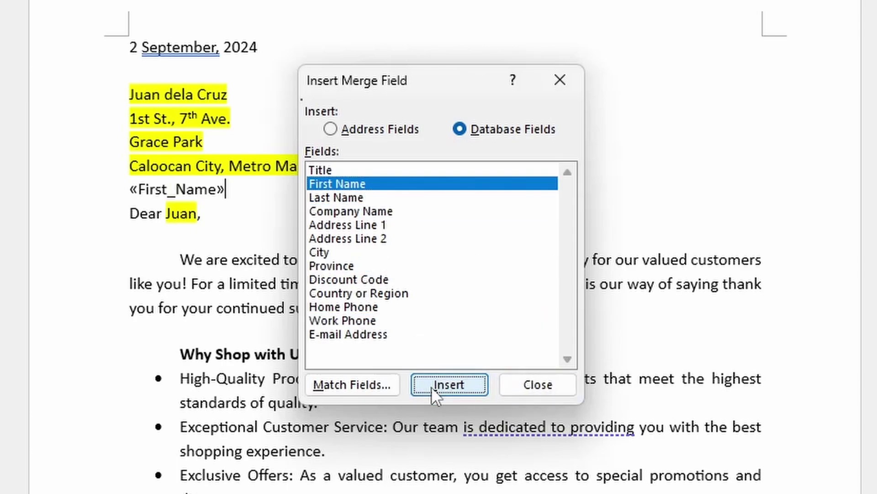
Step: Close the field chooser and put the cursor at the start of the First_Name field
{"action": "left_click", "coordinate": [506, 391]}
{"action": "left_click", "coordinate": [196, 189]}
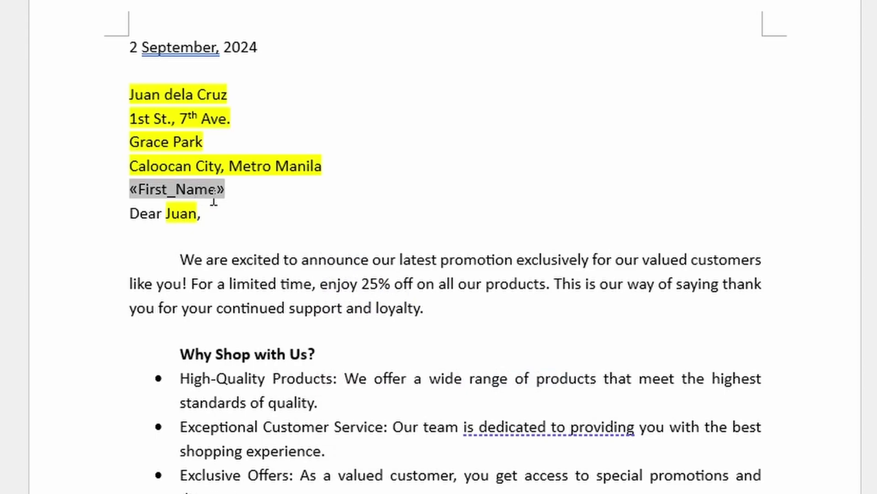
{"action": "key", "text": "Left"}
{"action": "key", "text": "Left"}
{"action": "key", "text": "Left"}
{"action": "key", "text": "Left"}
{"action": "key", "text": "Left"}
{"action": "key", "text": "Left"}
{"action": "key", "text": "Left"}
{"action": "key", "text": "Left"}
Step: Delete the trial First_Name field and the sample recipient name line
{"action": "key", "text": "Delete"}
{"action": "key", "text": "Delete"}
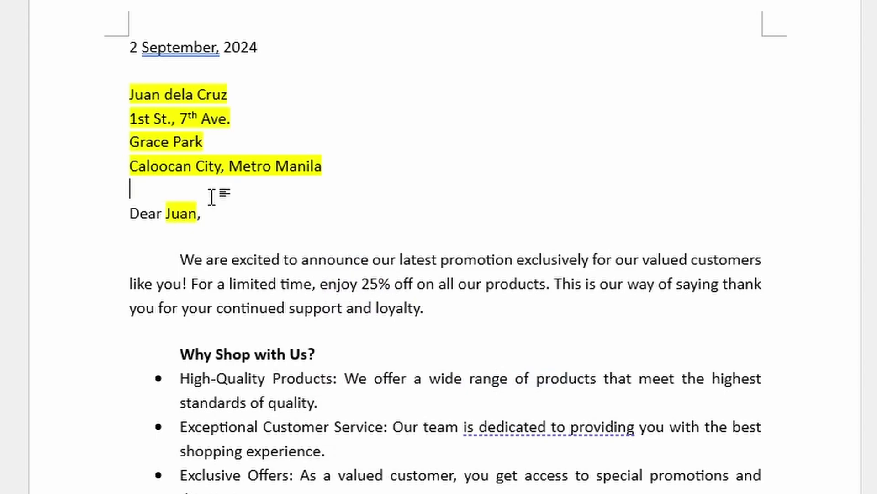
{"action": "left_click_drag", "start_coordinate": [130, 94], "coordinate": [226, 112]}
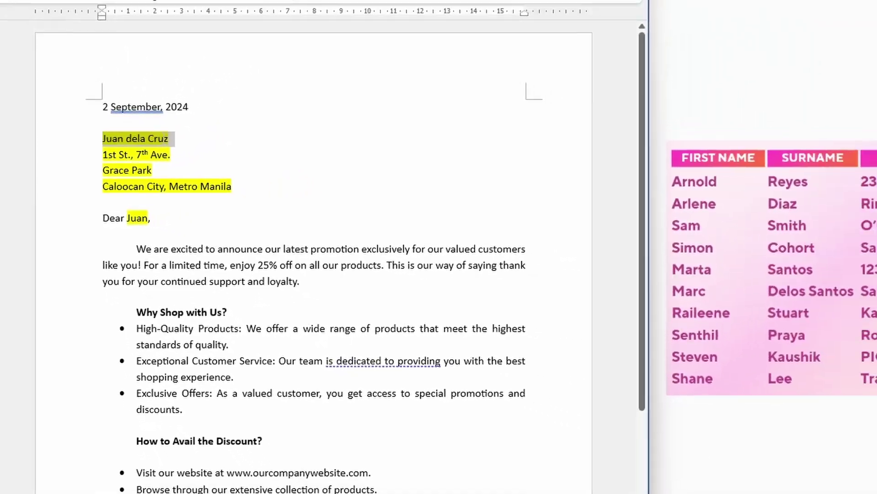
{"action": "key", "text": "Delete"}
{"action": "key", "text": "ctrl+z"}
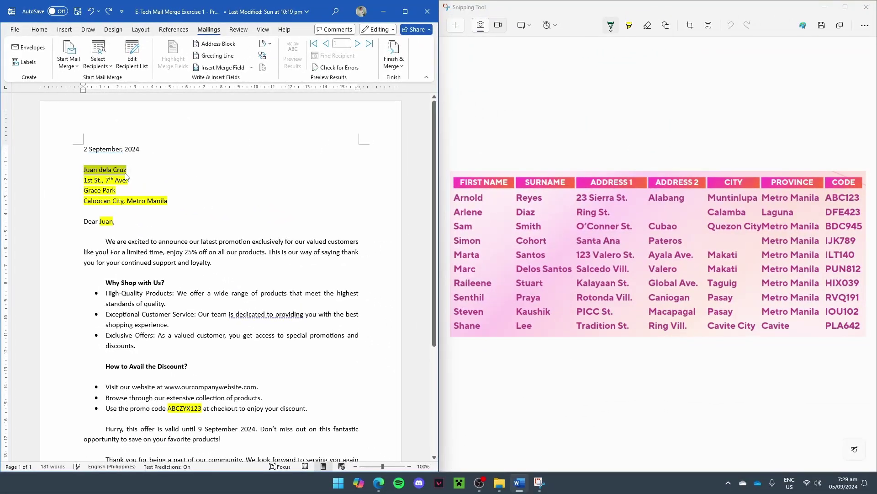
{"action": "key", "text": "Delete"}
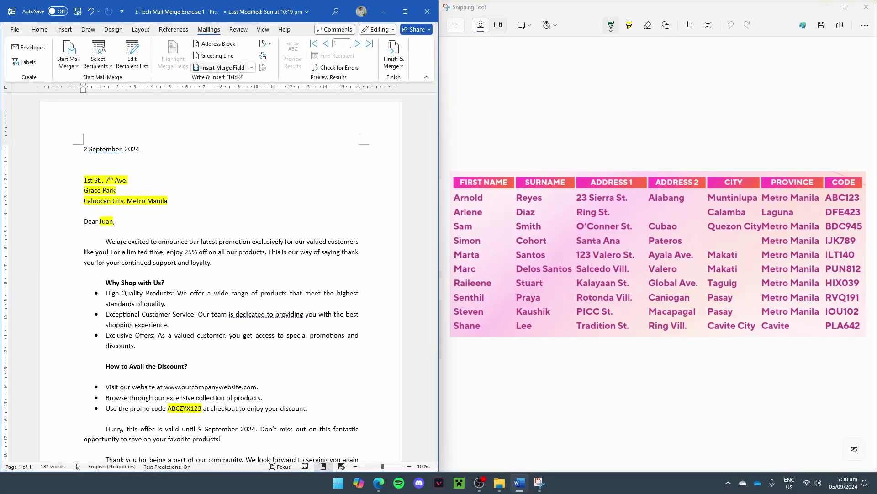
Step: Insert «First_Name» and «Last_Name» merge fields on the address's first line
{"action": "left_click", "coordinate": [246, 68]}
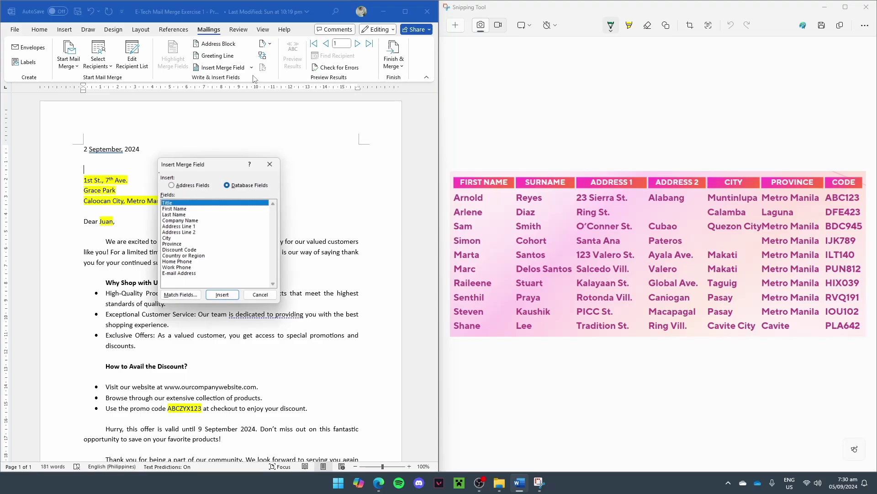
{"action": "left_click", "coordinate": [199, 210]}
{"action": "double_click", "coordinate": [198, 210]}
{"action": "left_click", "coordinate": [258, 295]}
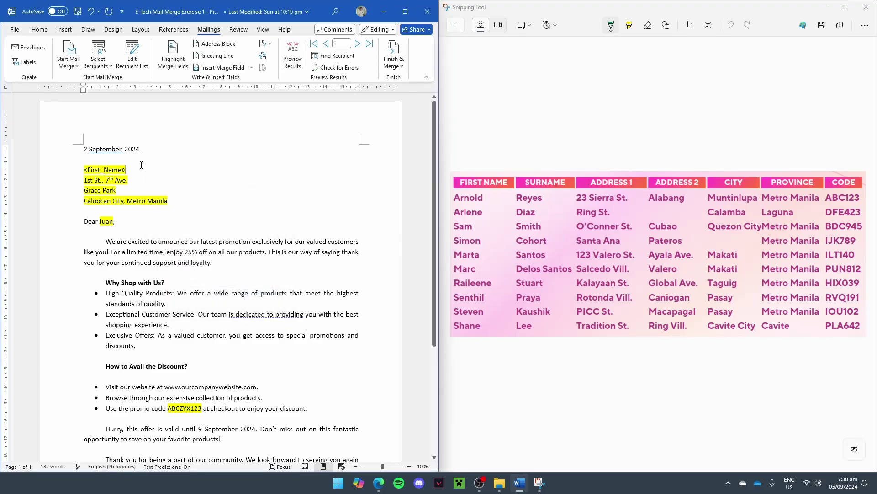
{"action": "left_click", "coordinate": [219, 68]}
{"action": "double_click", "coordinate": [205, 214]}
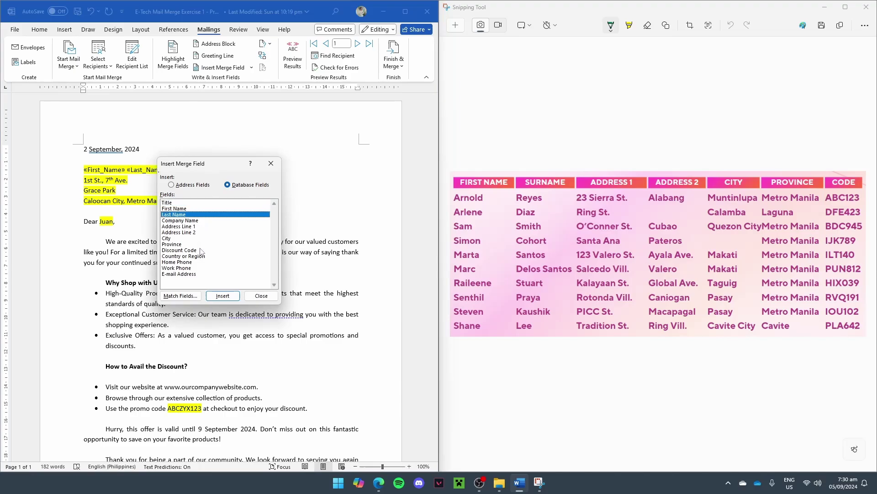
{"action": "left_click", "coordinate": [259, 295]}
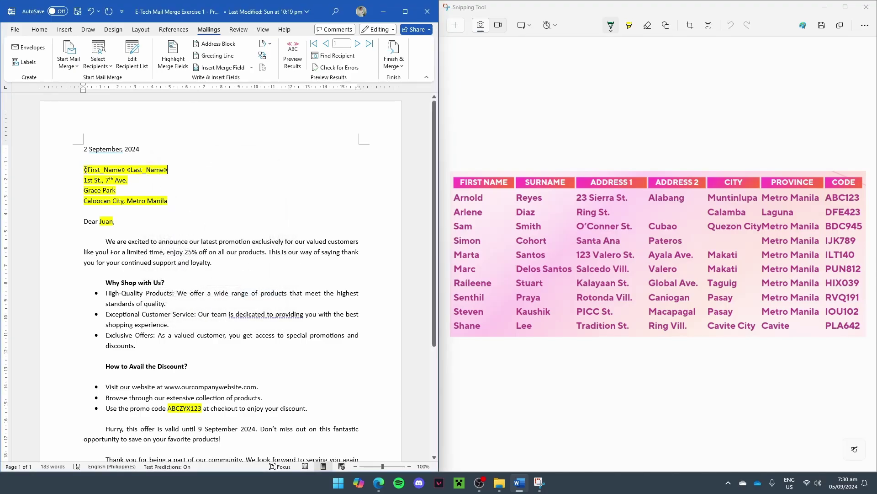
{"action": "left_click_drag", "start_coordinate": [85, 170], "coordinate": [167, 170]}
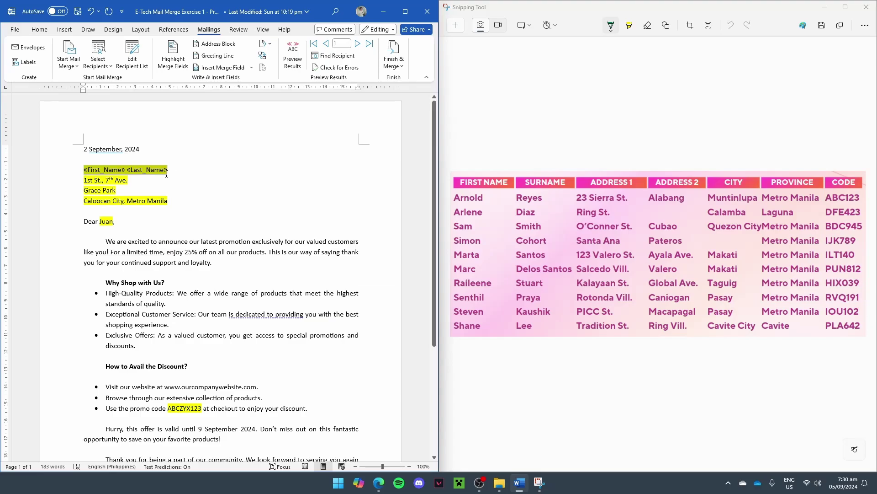
Step: Remove the yellow highlight from the name and address lines of the address block
{"action": "left_click", "coordinate": [39, 30]}
{"action": "left_click", "coordinate": [81, 67]}
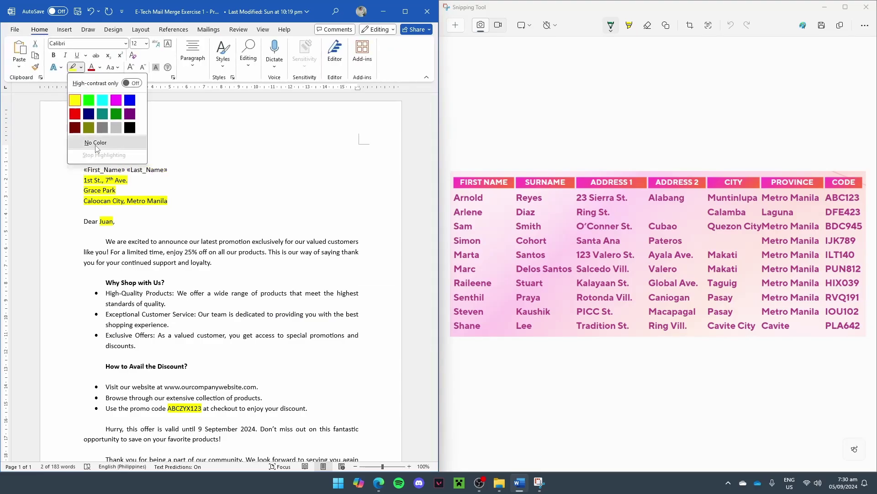
{"action": "left_click", "coordinate": [96, 142]}
{"action": "left_click_drag", "start_coordinate": [100, 183], "coordinate": [166, 201]}
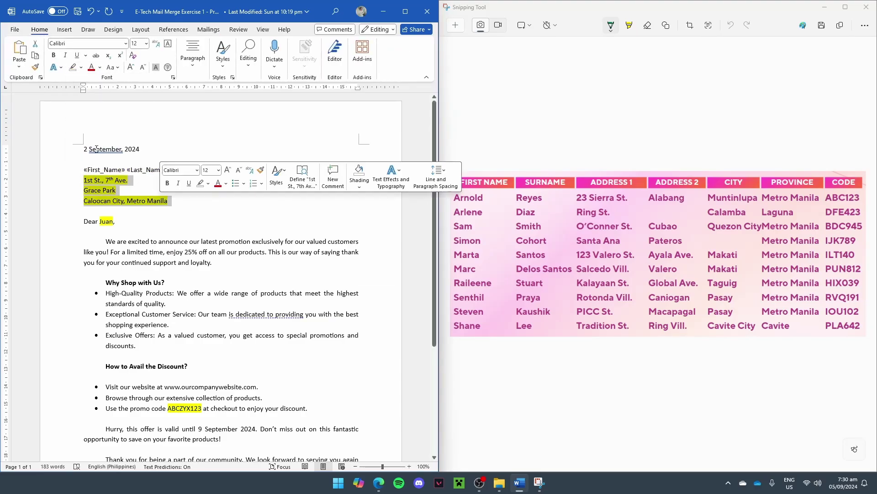
{"action": "left_click", "coordinate": [73, 67]}
Step: Replace the street and district lines with «Address_Line_1» and «Address_Line_2» merge fields
{"action": "left_click_drag", "start_coordinate": [84, 180], "coordinate": [133, 181]}
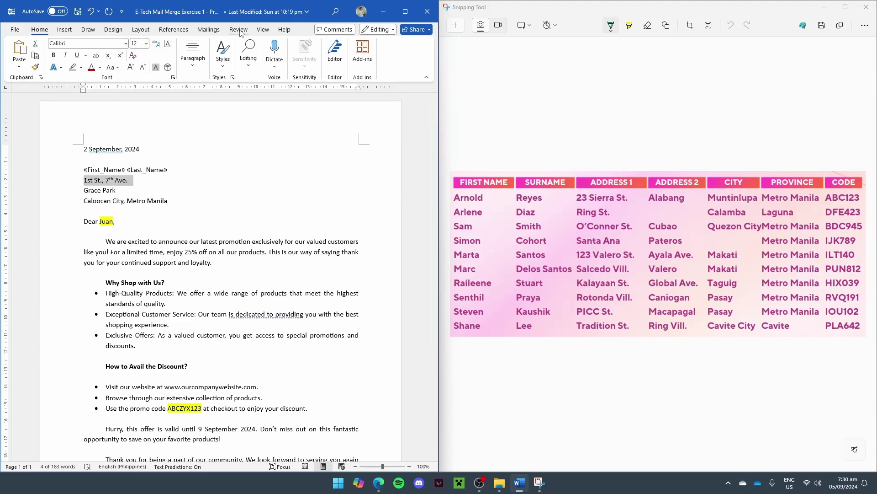
{"action": "left_click", "coordinate": [206, 30]}
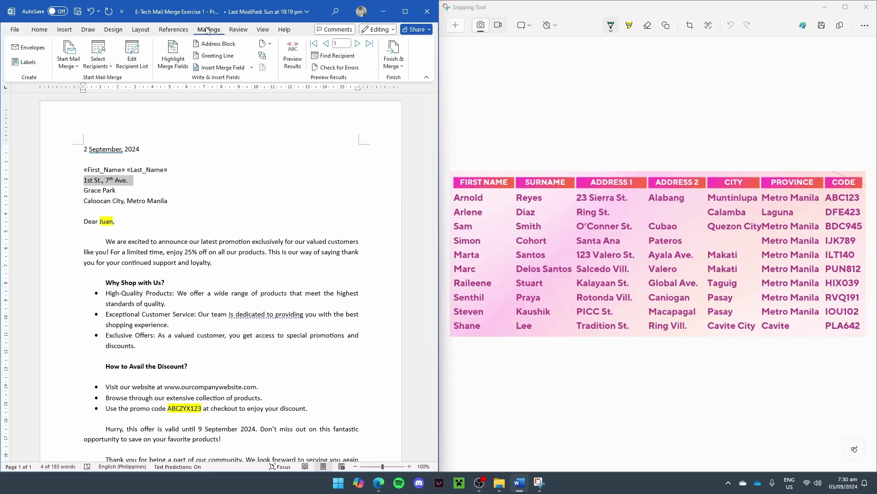
{"action": "left_click", "coordinate": [241, 70]}
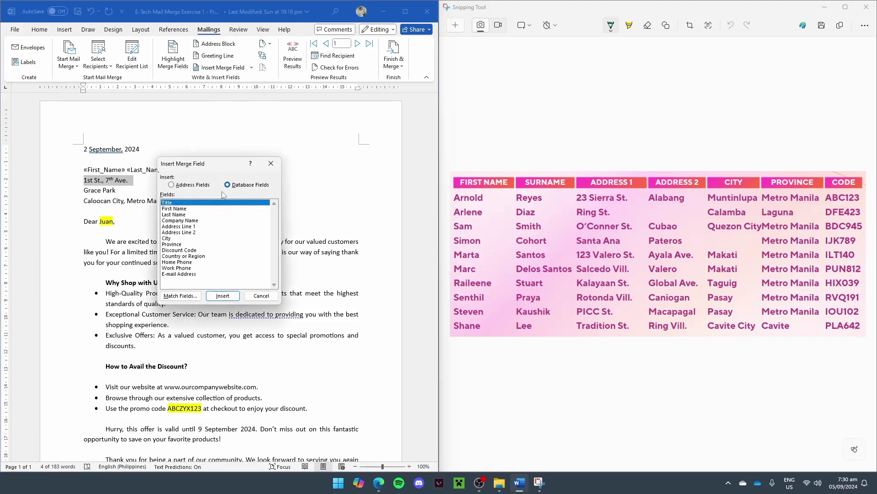
{"action": "left_click", "coordinate": [208, 226]}
{"action": "left_click", "coordinate": [222, 297]}
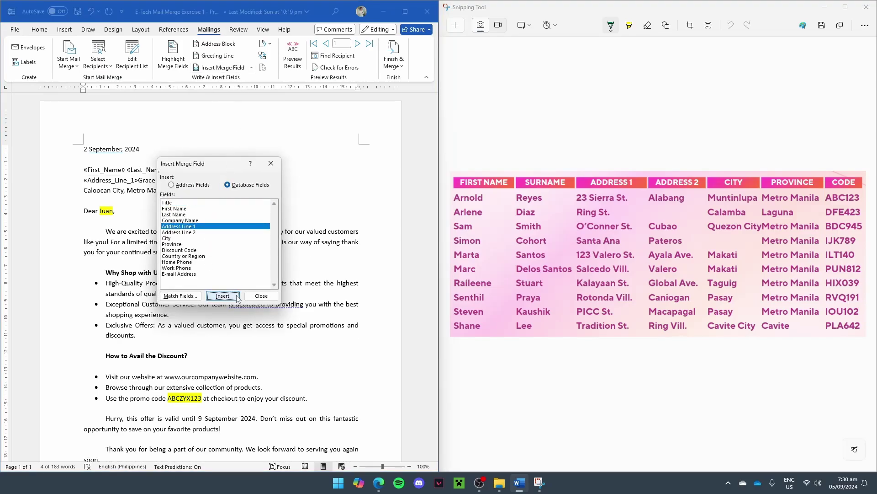
{"action": "key", "text": "Return"}
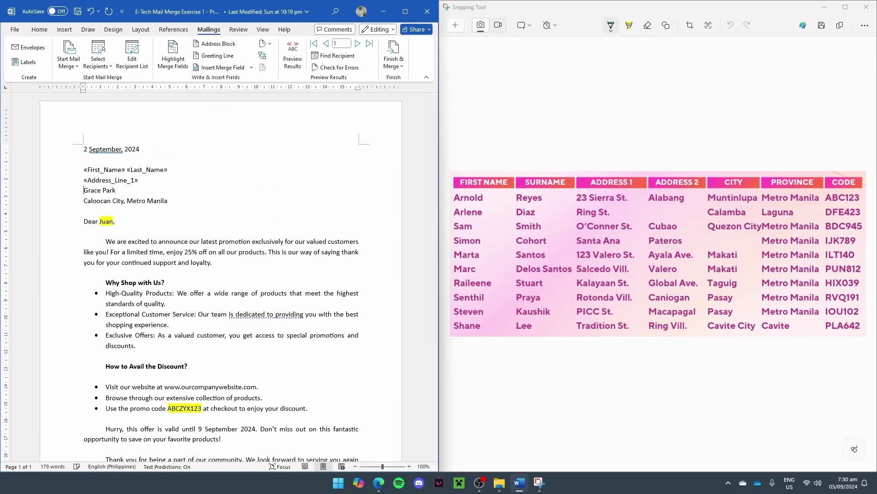
{"action": "key", "text": "shift+End"}
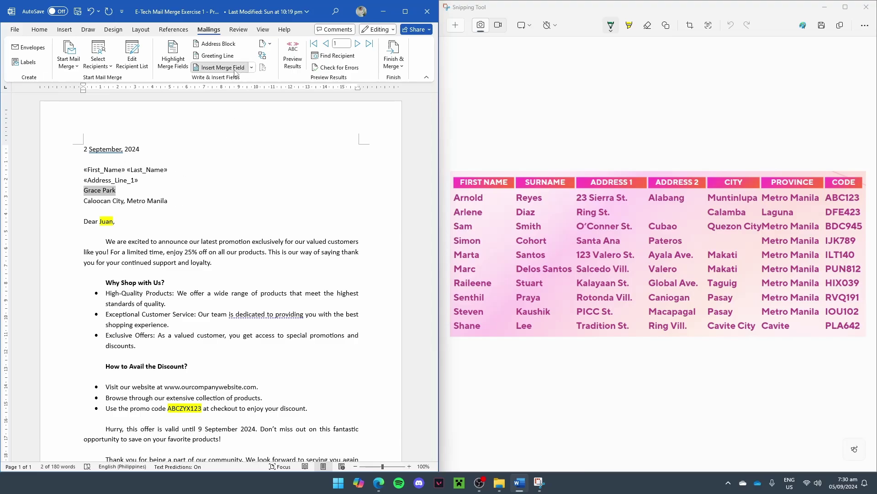
{"action": "left_click", "coordinate": [221, 67]}
{"action": "left_click", "coordinate": [195, 233]}
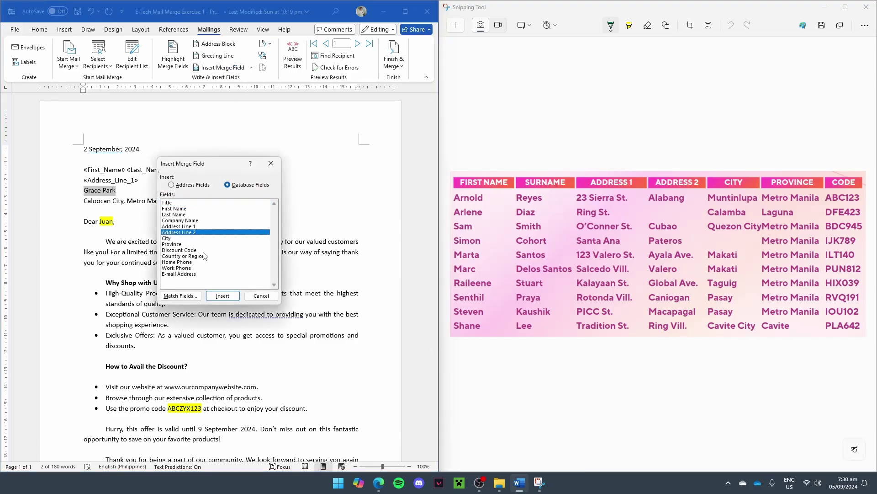
{"action": "left_click", "coordinate": [223, 295]}
{"action": "left_click", "coordinate": [262, 295]}
Step: Replace the city and province names with «City» and «Province» merge fields
{"action": "left_click_drag", "start_coordinate": [83, 200], "coordinate": [126, 201]}
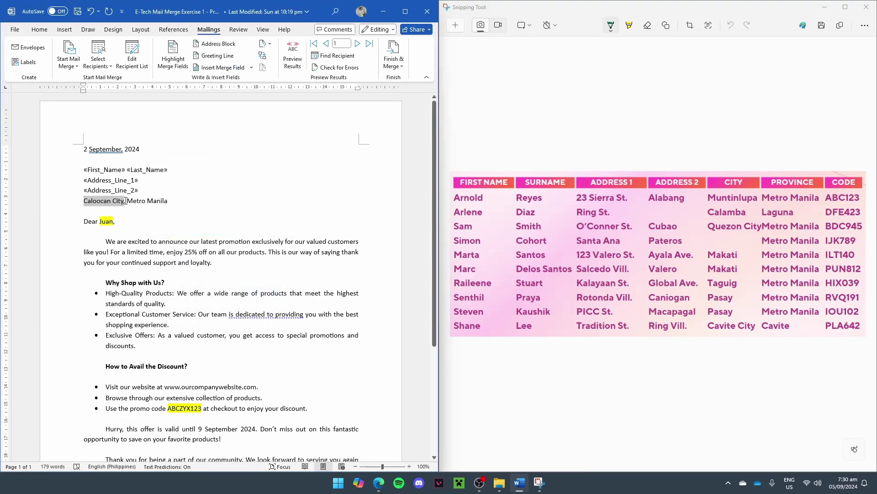
{"action": "left_click", "coordinate": [214, 69]}
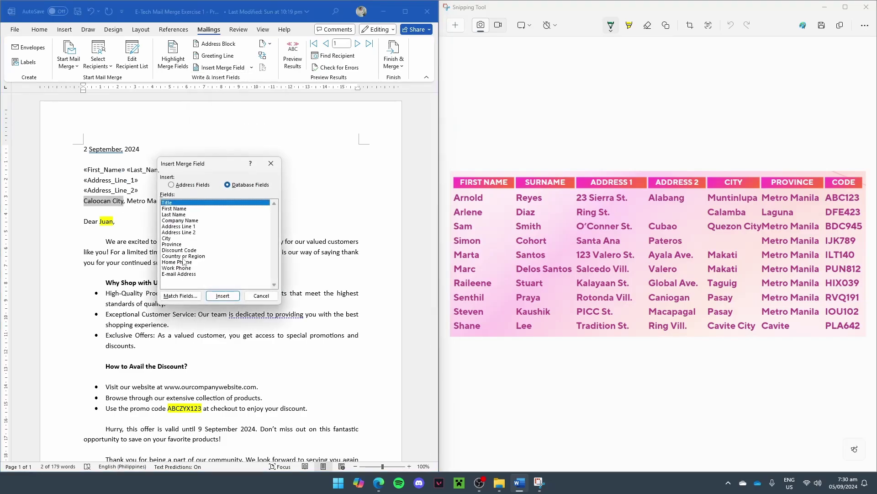
{"action": "left_click", "coordinate": [170, 238]}
{"action": "left_click", "coordinate": [219, 295]}
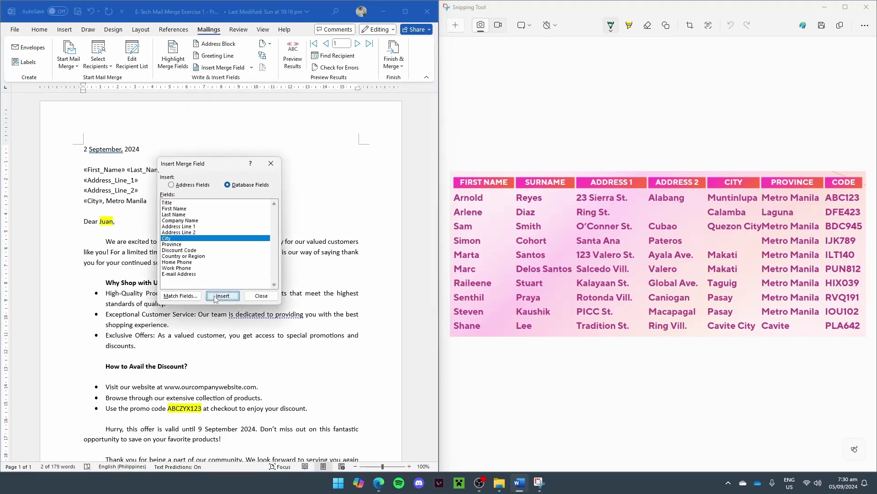
{"action": "left_click", "coordinate": [264, 298]}
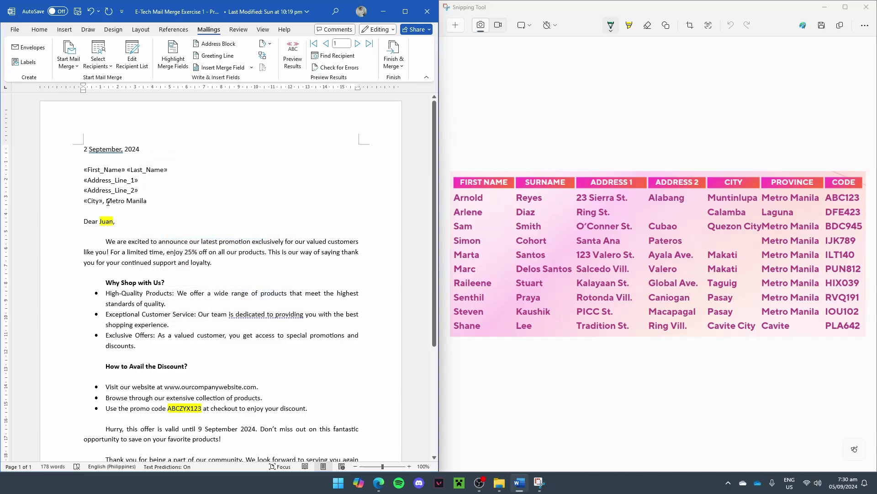
{"action": "left_click_drag", "start_coordinate": [106, 202], "coordinate": [151, 202]}
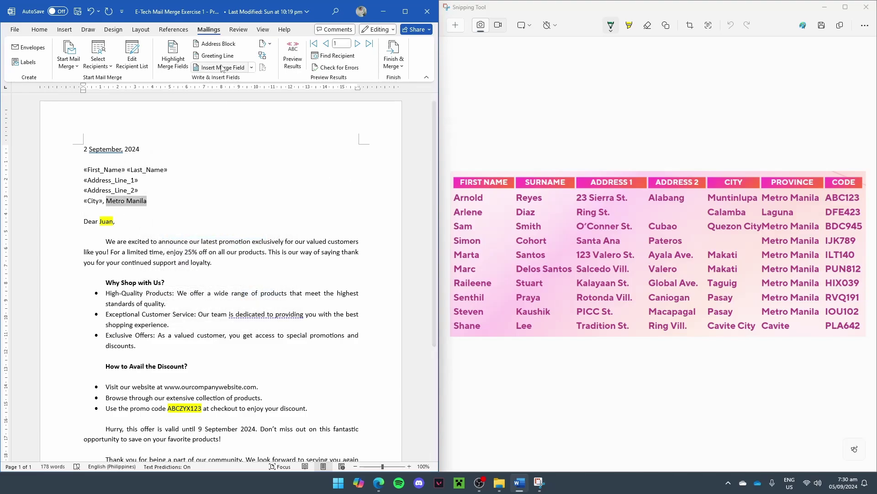
{"action": "left_click", "coordinate": [220, 67]}
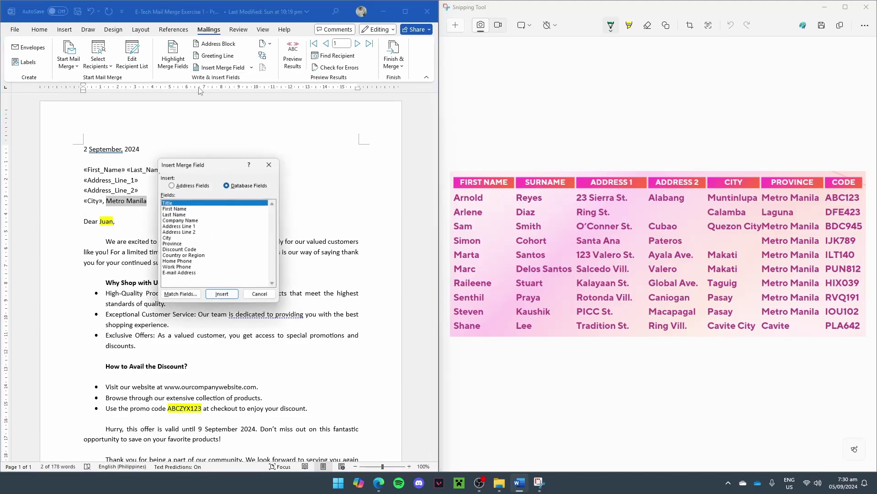
{"action": "left_click", "coordinate": [172, 245]}
{"action": "left_click", "coordinate": [223, 295]}
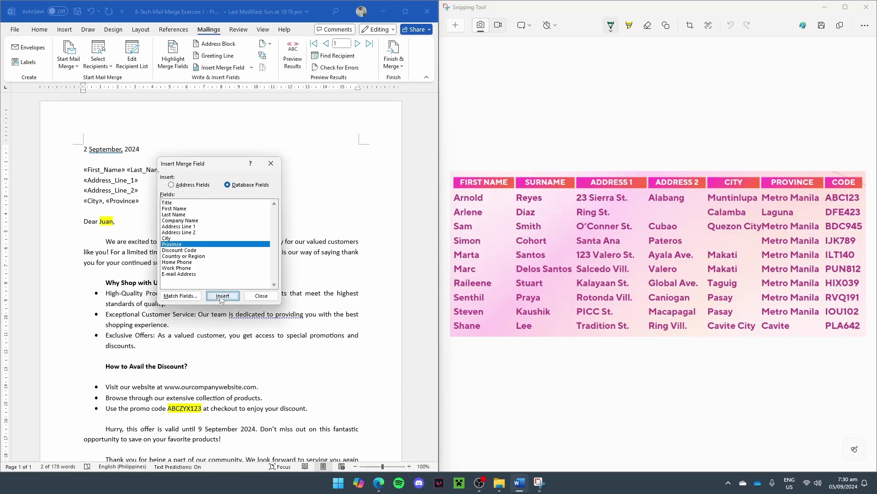
{"action": "left_click", "coordinate": [261, 296]}
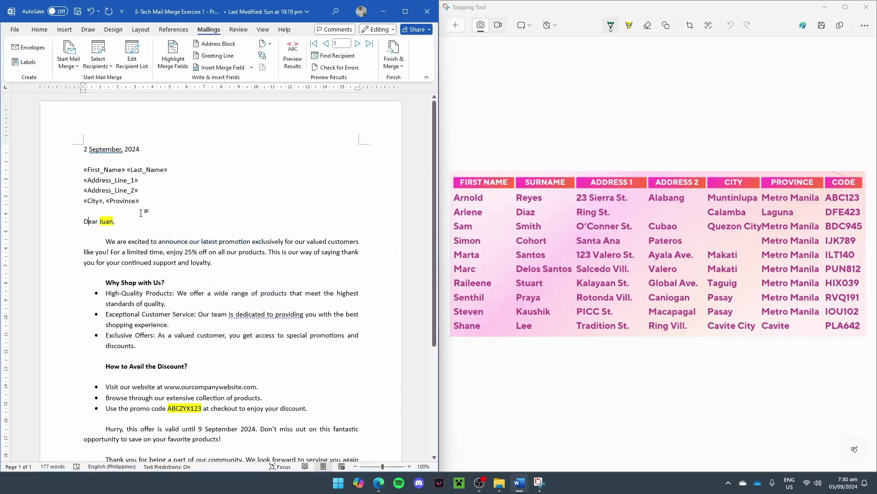
Step: Unhighlight the greeting name and replace 'Juan' with the «First_Name» field so it reads Dear «First_Name»
{"action": "double_click", "coordinate": [106, 221]}
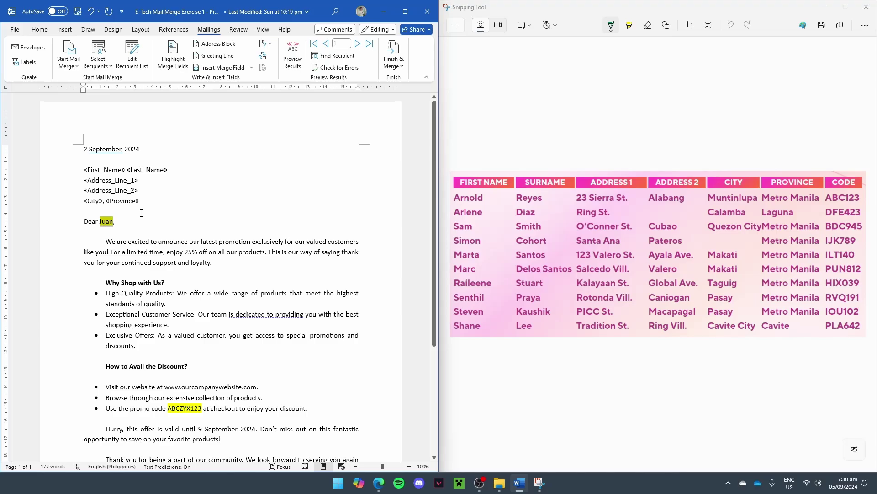
{"action": "left_click", "coordinate": [39, 29]}
{"action": "left_click", "coordinate": [73, 67]}
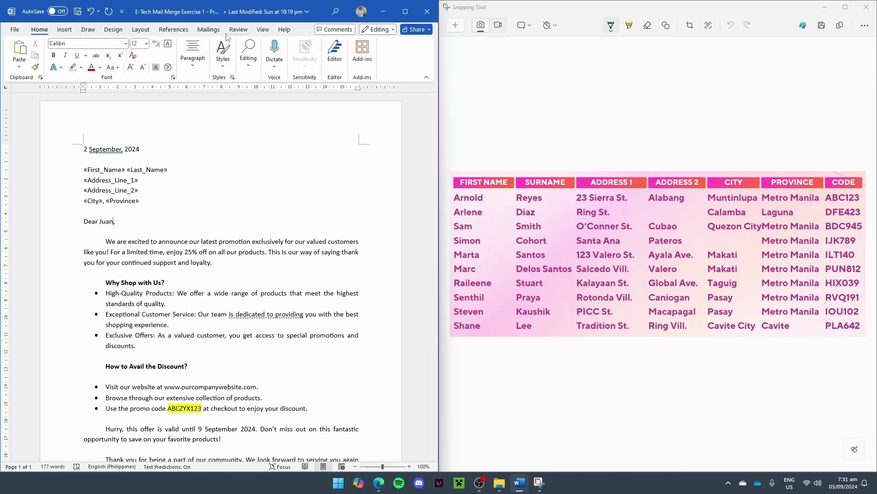
{"action": "left_click", "coordinate": [208, 29]}
{"action": "left_click", "coordinate": [223, 67]}
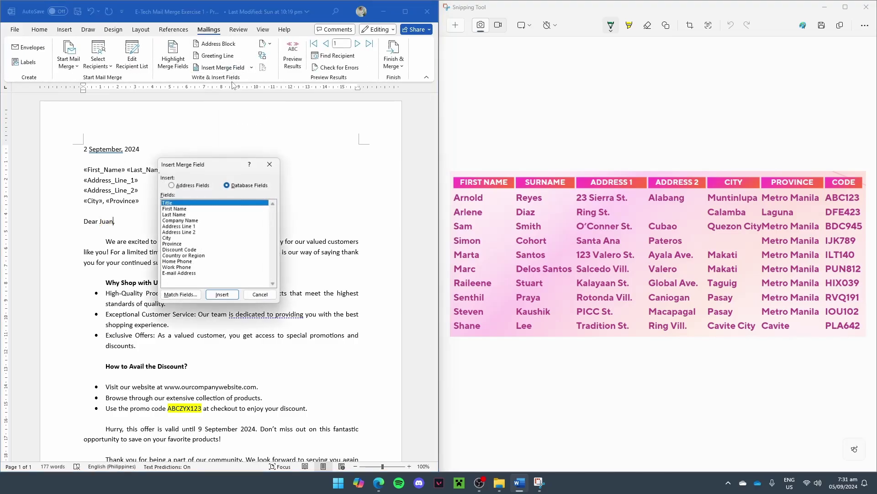
{"action": "left_click", "coordinate": [196, 209]}
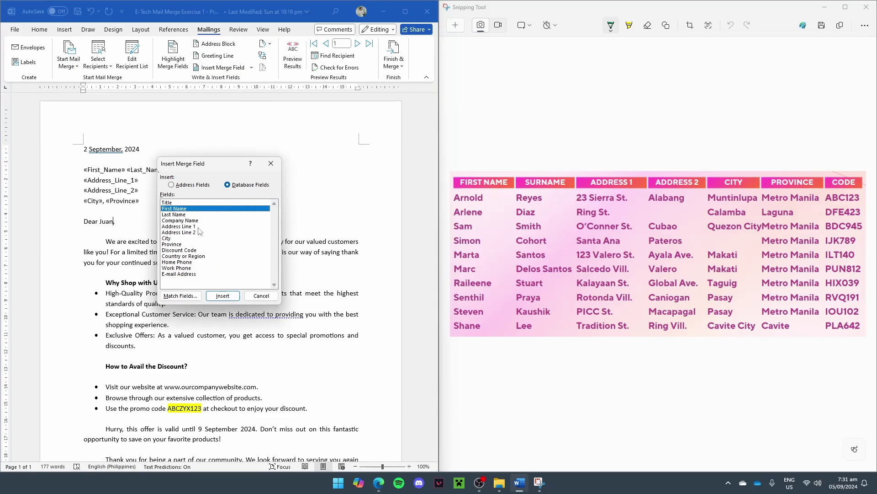
{"action": "left_click", "coordinate": [223, 296]}
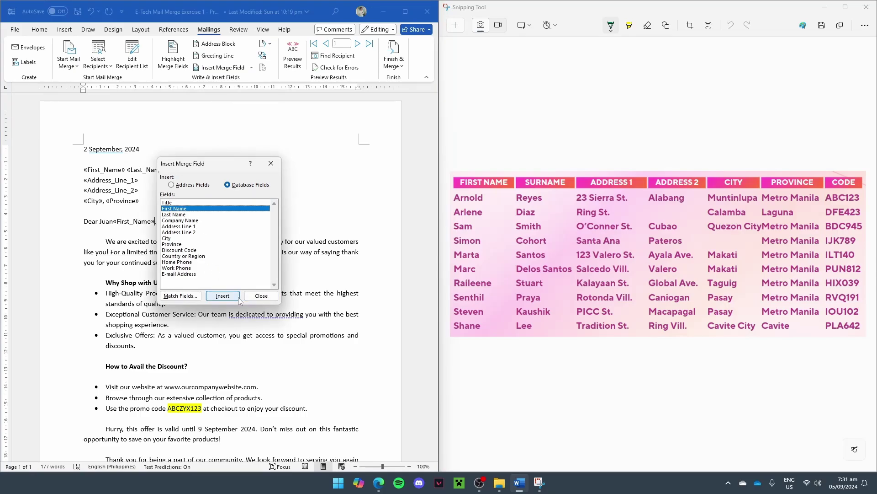
{"action": "left_click", "coordinate": [261, 296]}
{"action": "double_click", "coordinate": [114, 224]}
{"action": "key", "text": "BackSpace"}
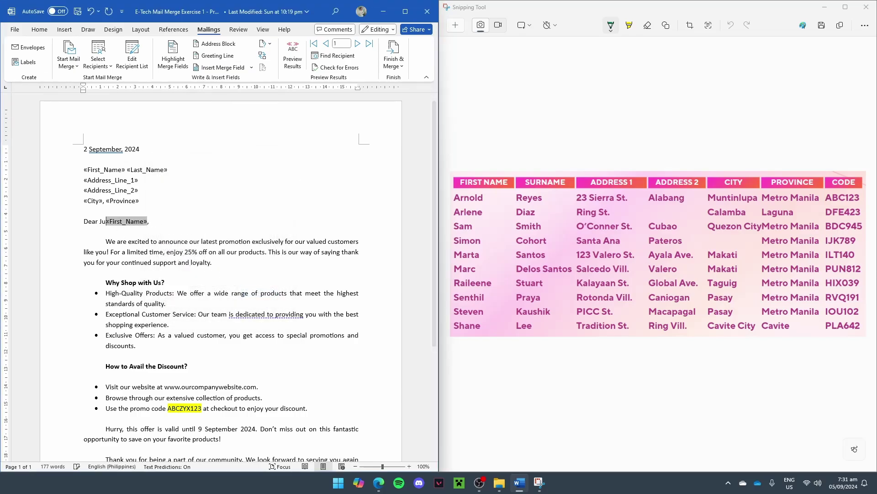
{"action": "left_click", "coordinate": [128, 233]}
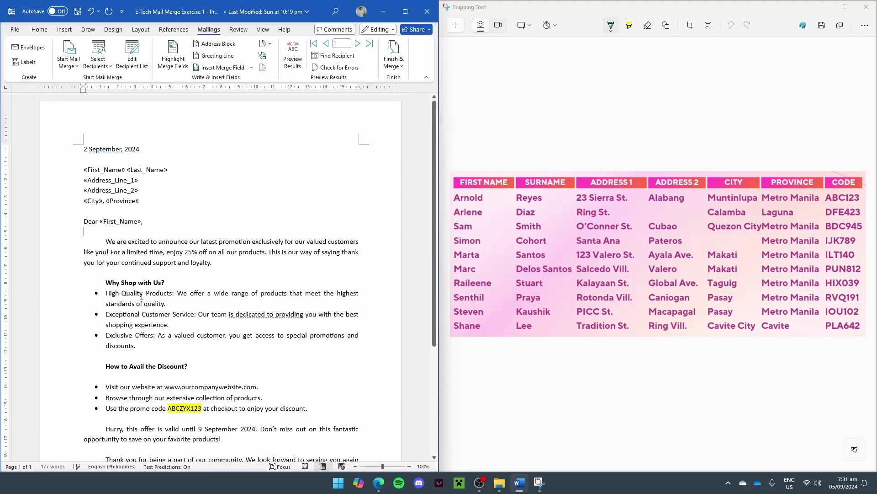
Step: Remove the yellow highlight from the promo code ABCZYX123
{"action": "scroll", "coordinate": [130, 256], "scroll_direction": "down", "scroll_amount": 3}
{"action": "scroll", "coordinate": [137, 293], "scroll_direction": "up", "scroll_amount": 1}
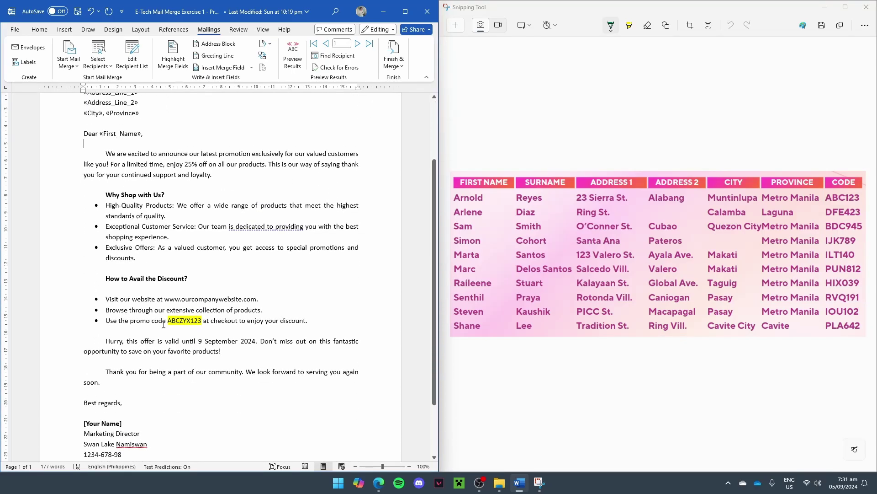
{"action": "left_click", "coordinate": [169, 323]}
{"action": "double_click", "coordinate": [173, 324]}
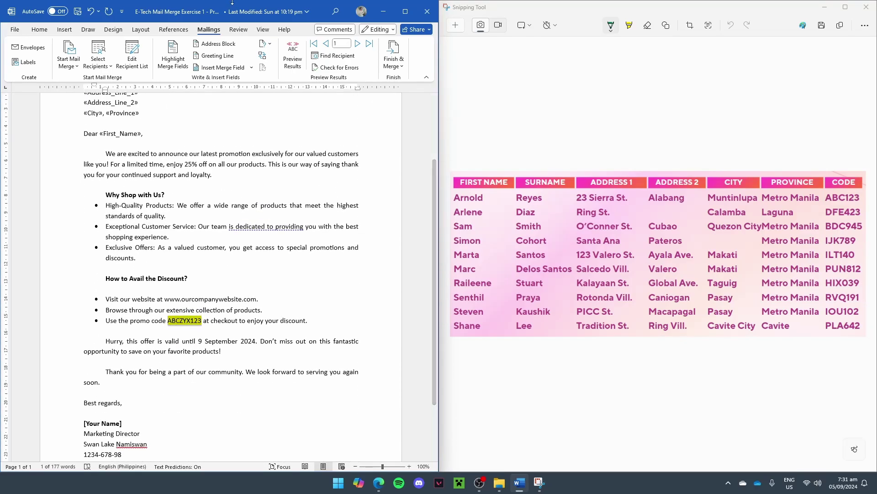
{"action": "left_click", "coordinate": [45, 29]}
{"action": "left_click", "coordinate": [73, 67]}
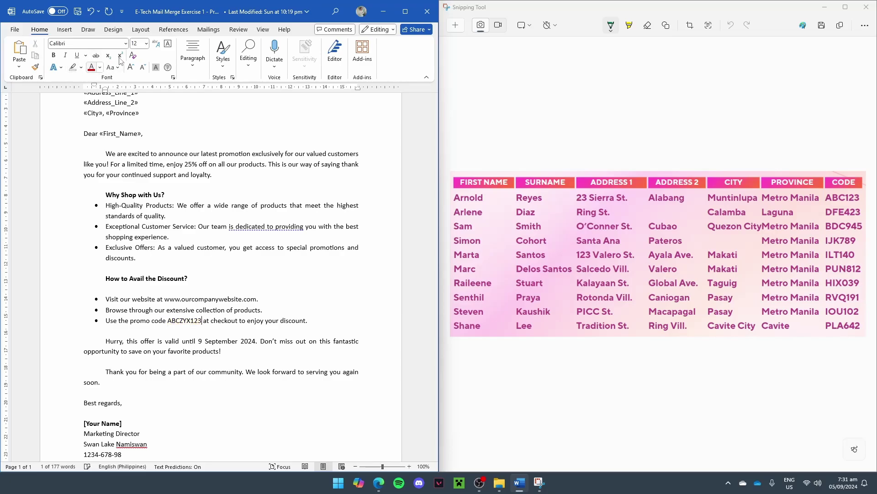
Step: Insert the «Discount_Code» field on the promo line and delete ABCZYX123
{"action": "left_click", "coordinate": [209, 30]}
{"action": "left_click", "coordinate": [232, 67]}
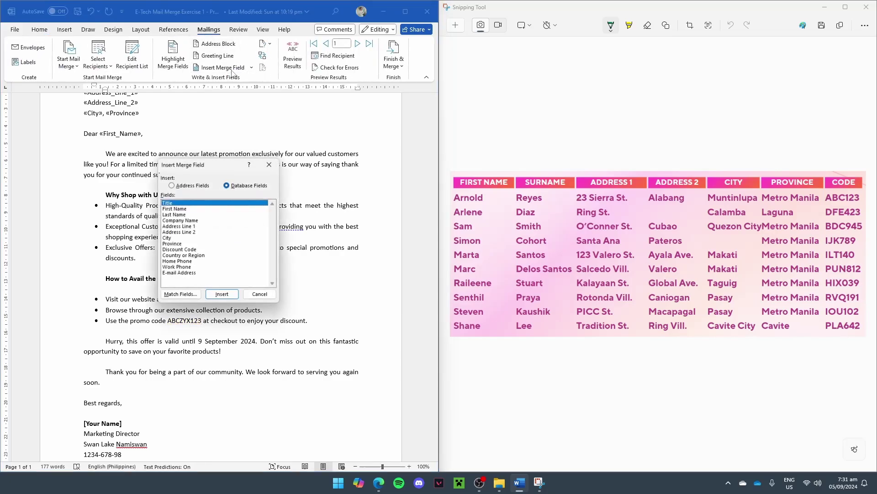
{"action": "left_click", "coordinate": [197, 209]}
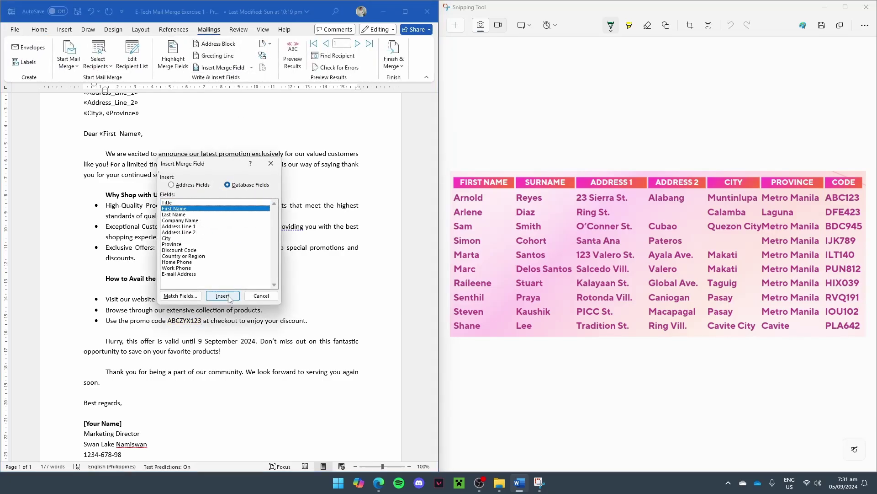
{"action": "left_click", "coordinate": [188, 250]}
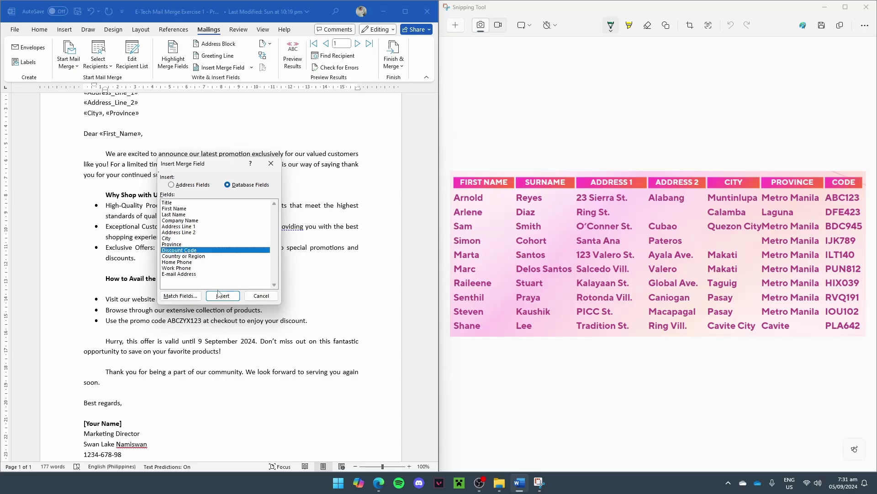
{"action": "left_click", "coordinate": [221, 297]}
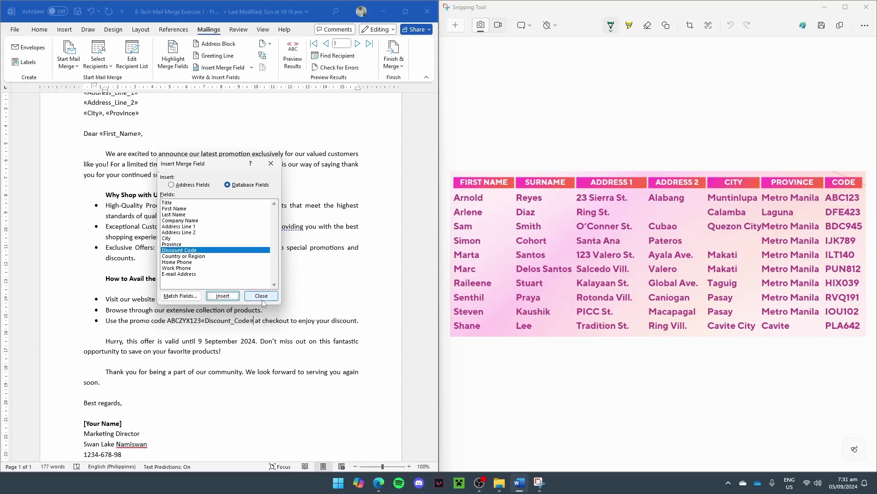
{"action": "left_click", "coordinate": [262, 297]}
{"action": "left_click", "coordinate": [202, 321]}
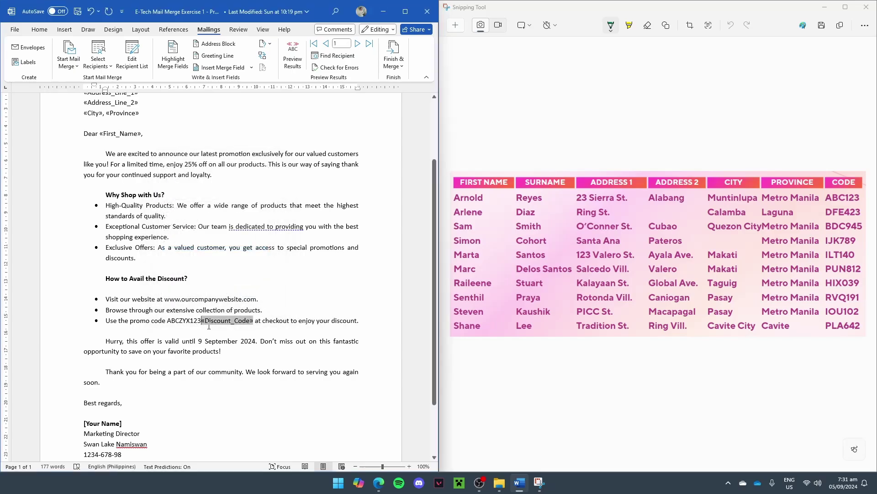
{"action": "left_click_drag", "start_coordinate": [202, 321], "coordinate": [167, 321]}
{"action": "key", "text": "BackSpace"}
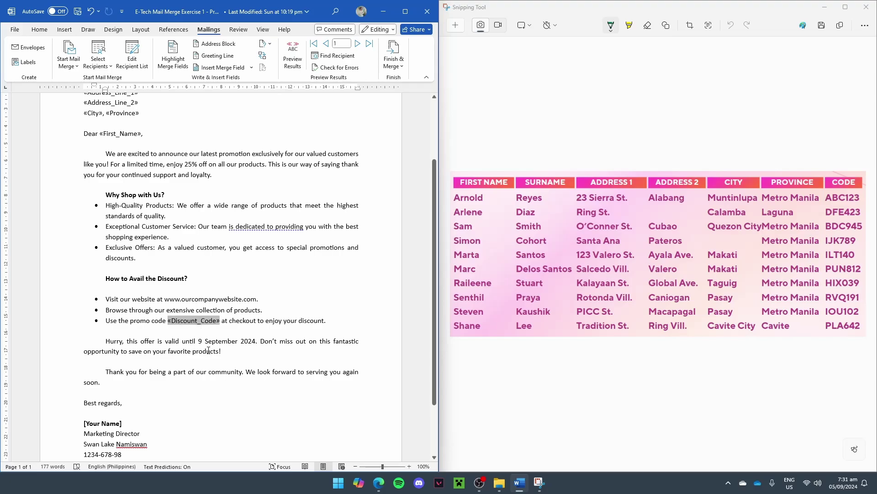
{"action": "scroll", "coordinate": [209, 350], "scroll_direction": "down", "scroll_amount": 1}
Step: Preview record 1 and check its merged name, greeting first name and promo code ABC123
{"action": "scroll", "coordinate": [219, 340], "scroll_direction": "up", "scroll_amount": 3}
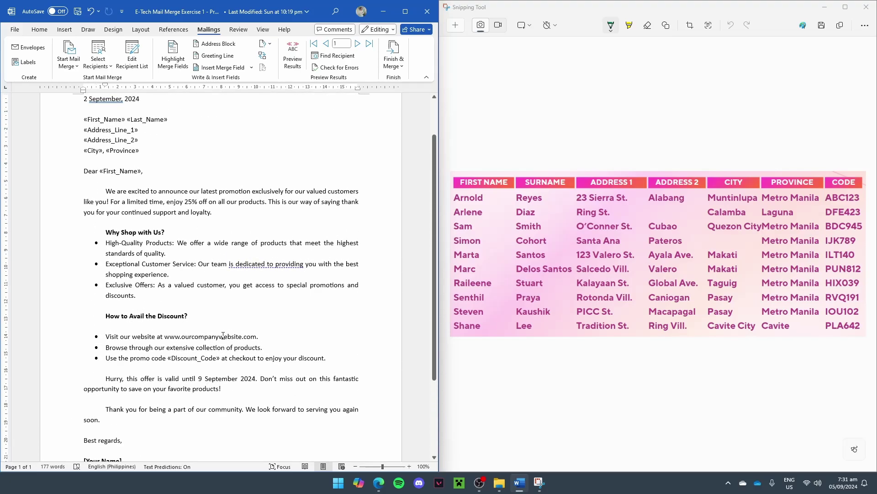
{"action": "scroll", "coordinate": [228, 312], "scroll_direction": "up", "scroll_amount": 1}
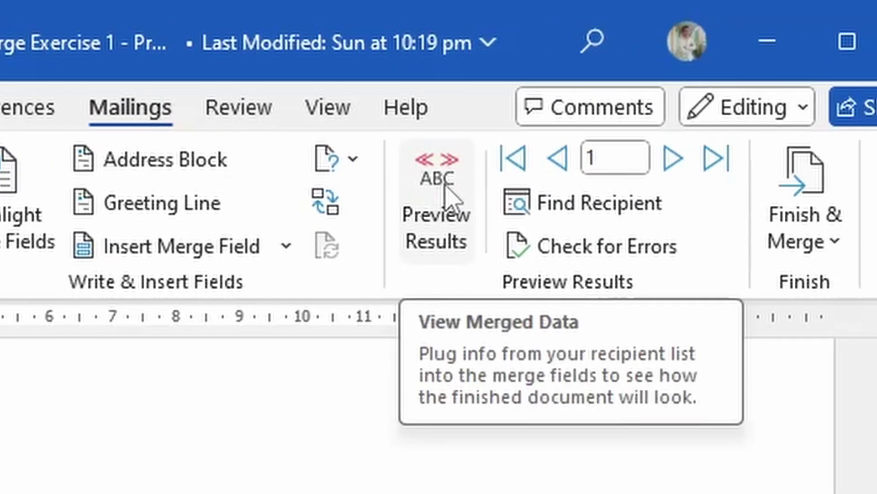
{"action": "left_click", "coordinate": [446, 192]}
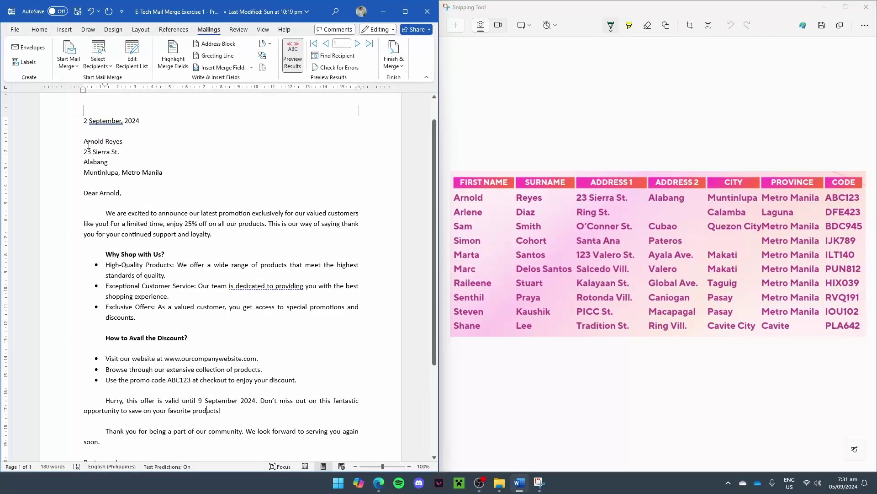
{"action": "left_click_drag", "start_coordinate": [89, 145], "coordinate": [134, 180]}
{"action": "scroll", "coordinate": [110, 216], "scroll_direction": "down", "scroll_amount": 1}
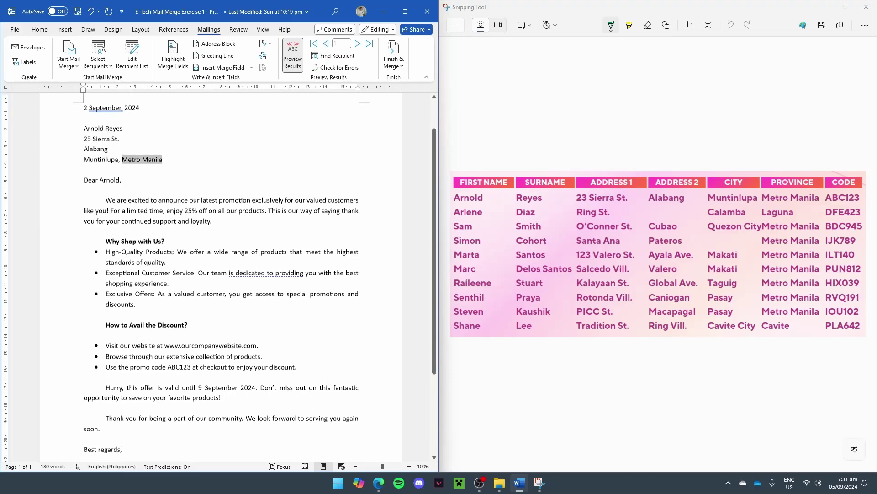
{"action": "left_click_drag", "start_coordinate": [84, 171], "coordinate": [99, 172]}
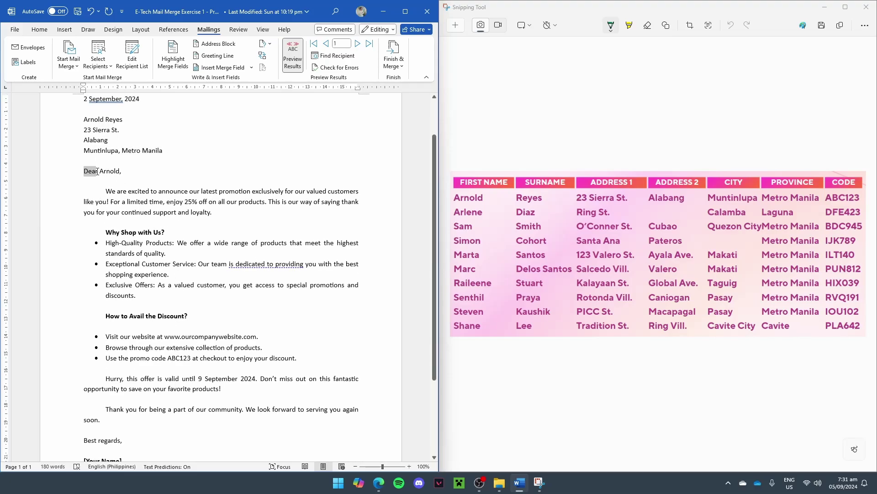
{"action": "double_click", "coordinate": [114, 177]}
{"action": "left_click_drag", "start_coordinate": [106, 360], "coordinate": [176, 358]}
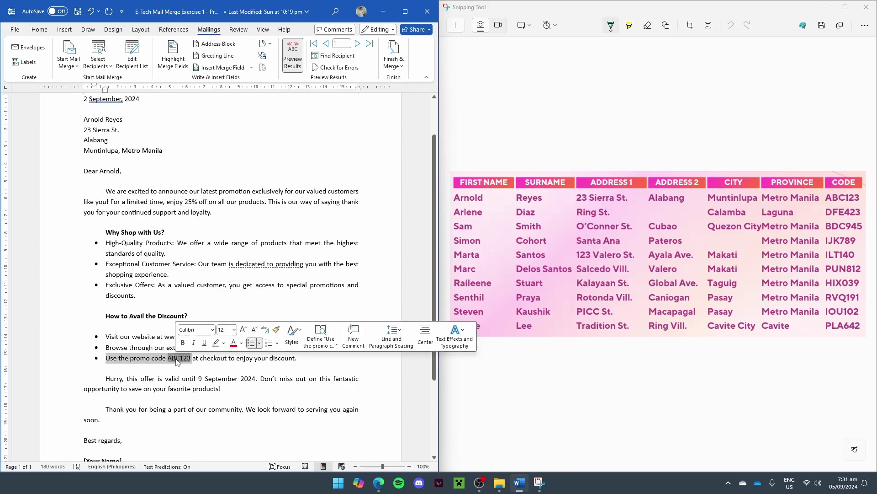
{"action": "scroll", "coordinate": [175, 358], "scroll_direction": "up", "scroll_amount": 6}
{"action": "scroll", "coordinate": [175, 361], "scroll_direction": "down", "scroll_amount": 7}
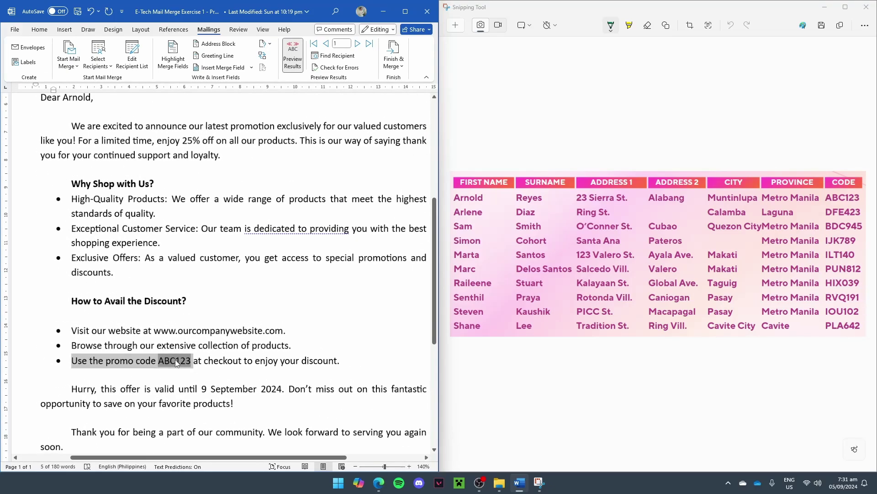
{"action": "scroll", "coordinate": [177, 366], "scroll_direction": "down", "scroll_amount": 1}
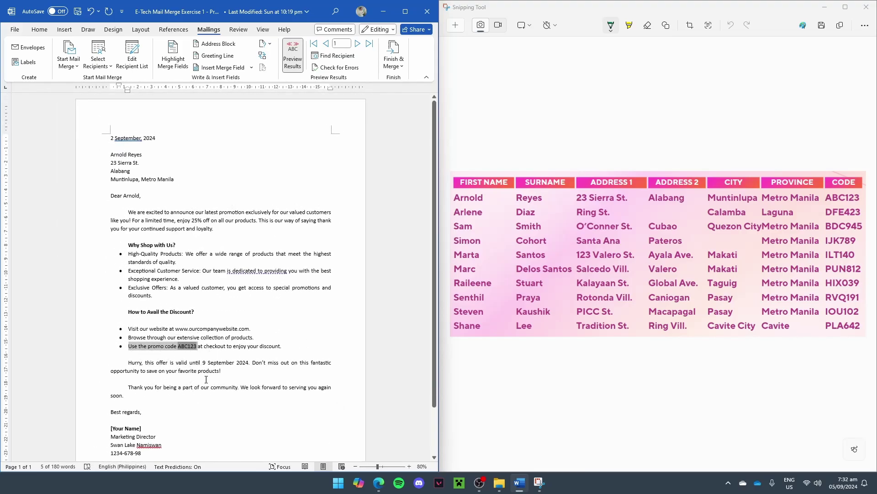
{"action": "left_click", "coordinate": [227, 346]}
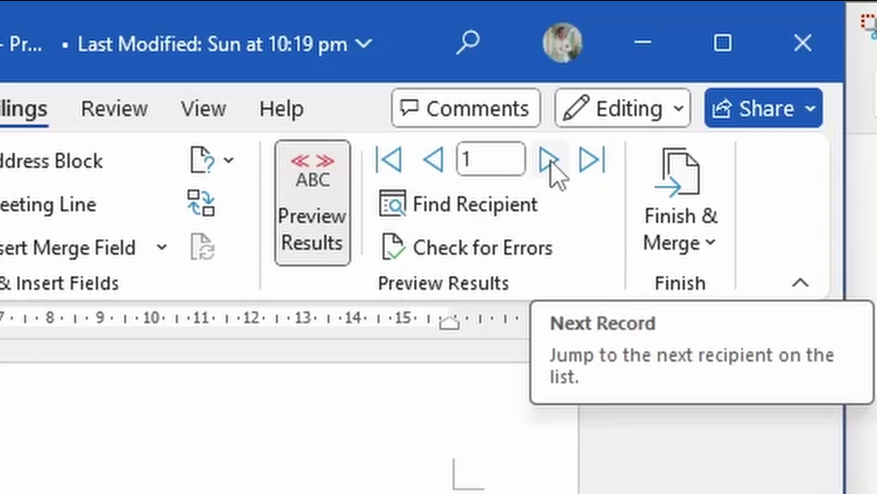
Step: Advance to the second recipient and check the merged first name and surname
{"action": "left_click", "coordinate": [549, 161]}
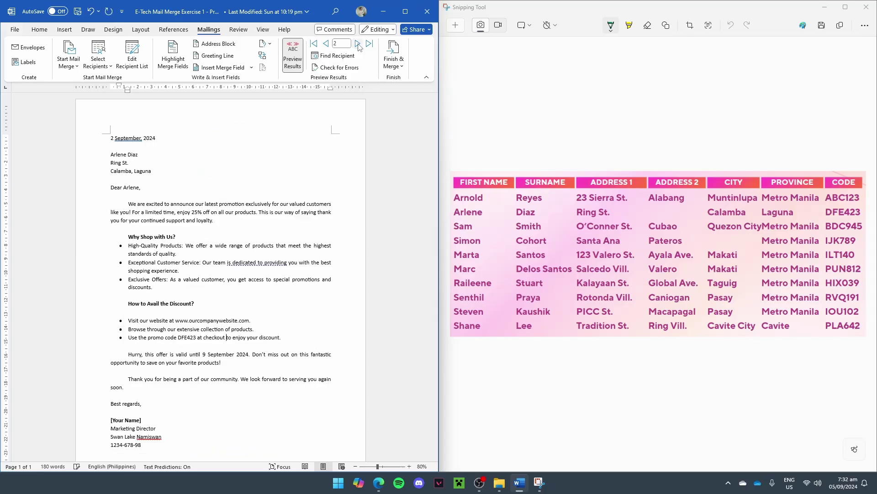
{"action": "left_click", "coordinate": [111, 157]}
{"action": "double_click", "coordinate": [118, 157]}
{"action": "left_click", "coordinate": [134, 156]}
Step: Advance to the third recipient and check their name, second address line and province fields
{"action": "left_click", "coordinate": [357, 45]}
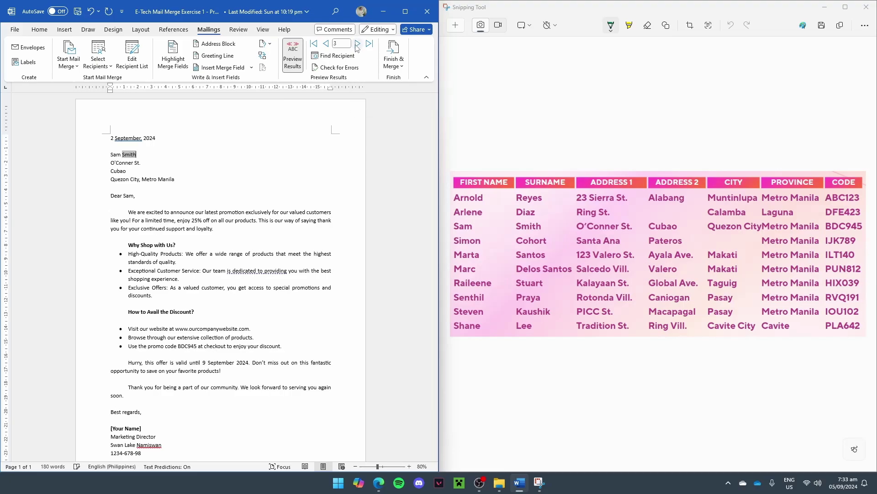
{"action": "left_click", "coordinate": [117, 155]}
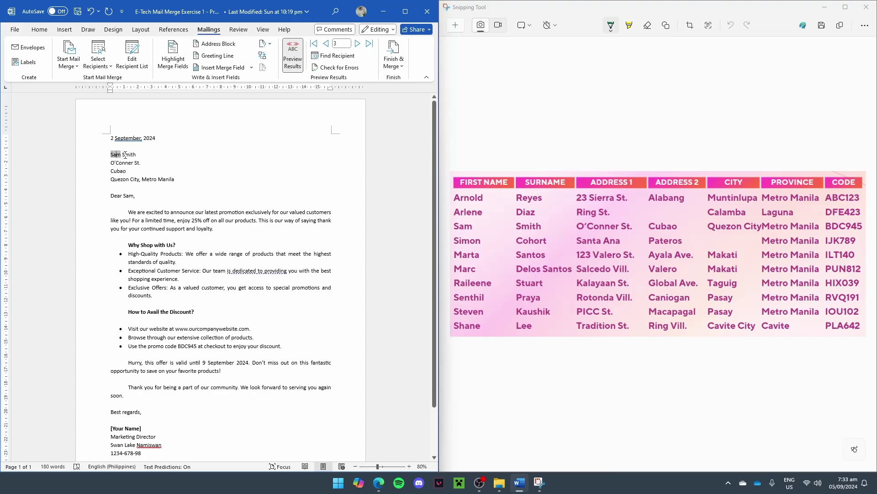
{"action": "left_click", "coordinate": [126, 156]}
{"action": "left_click", "coordinate": [122, 172]}
{"action": "left_click", "coordinate": [154, 182]}
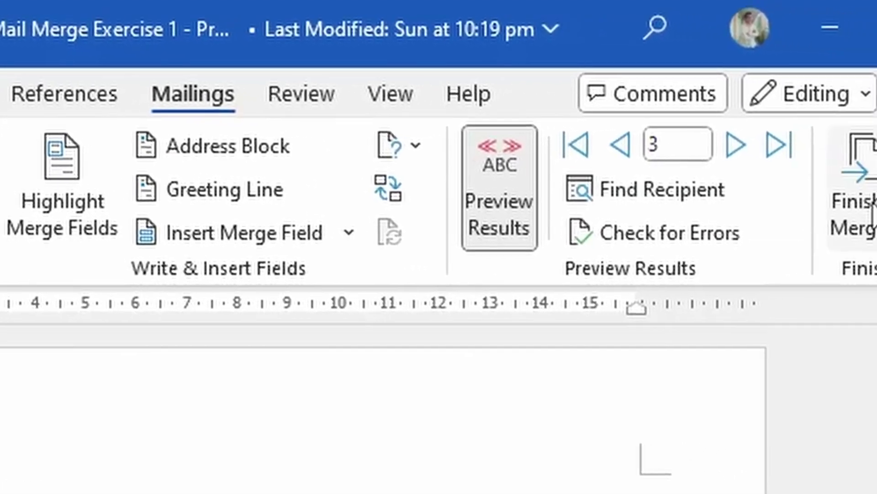
{"action": "left_click", "coordinate": [870, 217]}
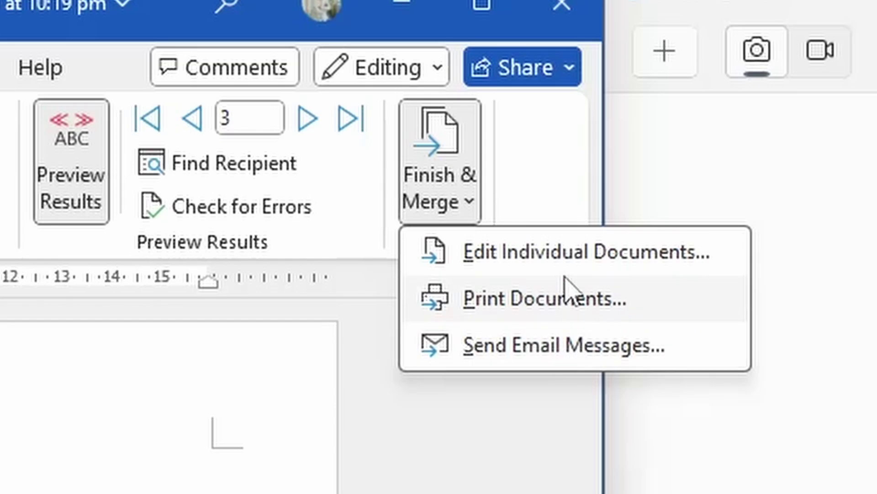
{"action": "key", "text": "Escape"}
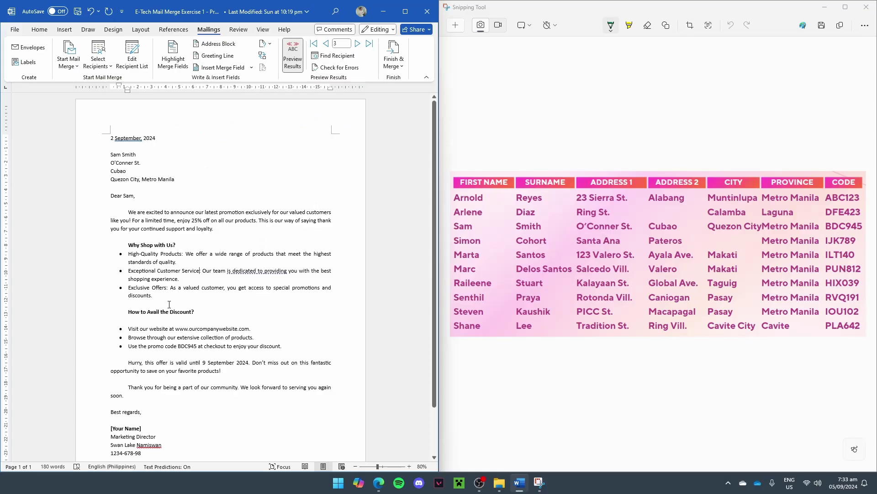